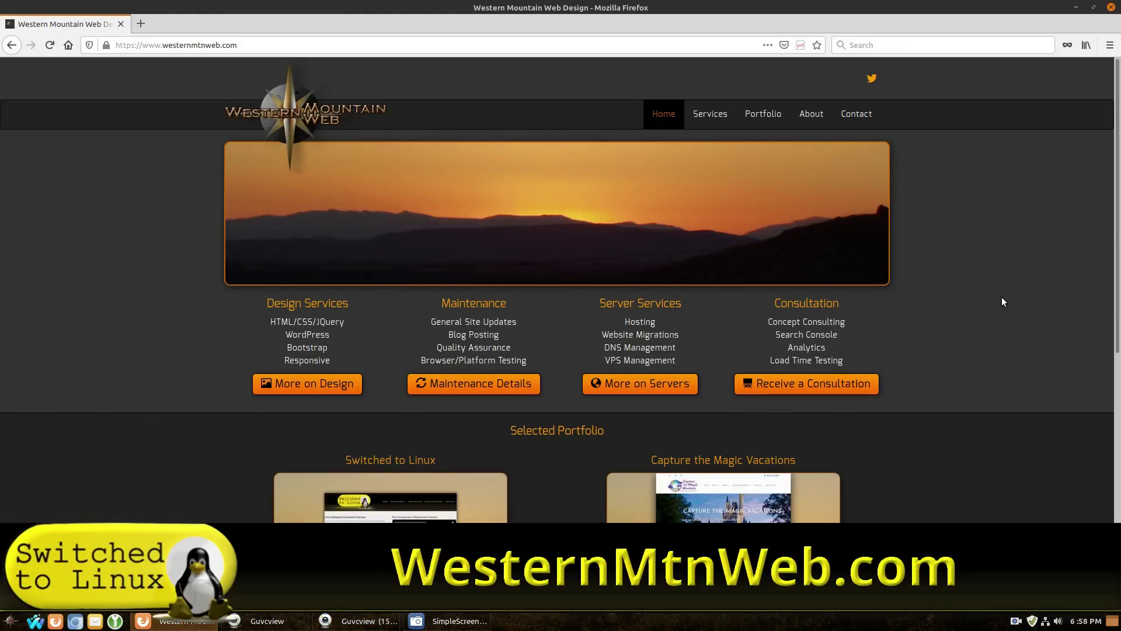
# - On the Services page, expand the Custom Coding, Custom Design and Template Design descriptions
pyautogui.scroll(-6, 1028, 322)
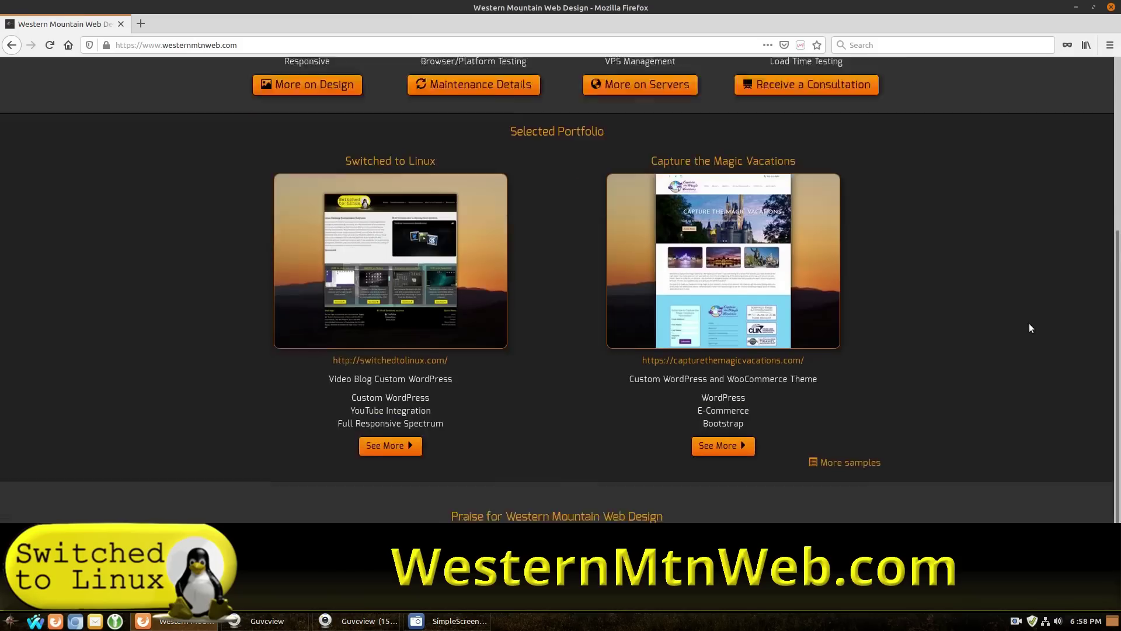
pyautogui.scroll(7, 934, 398)
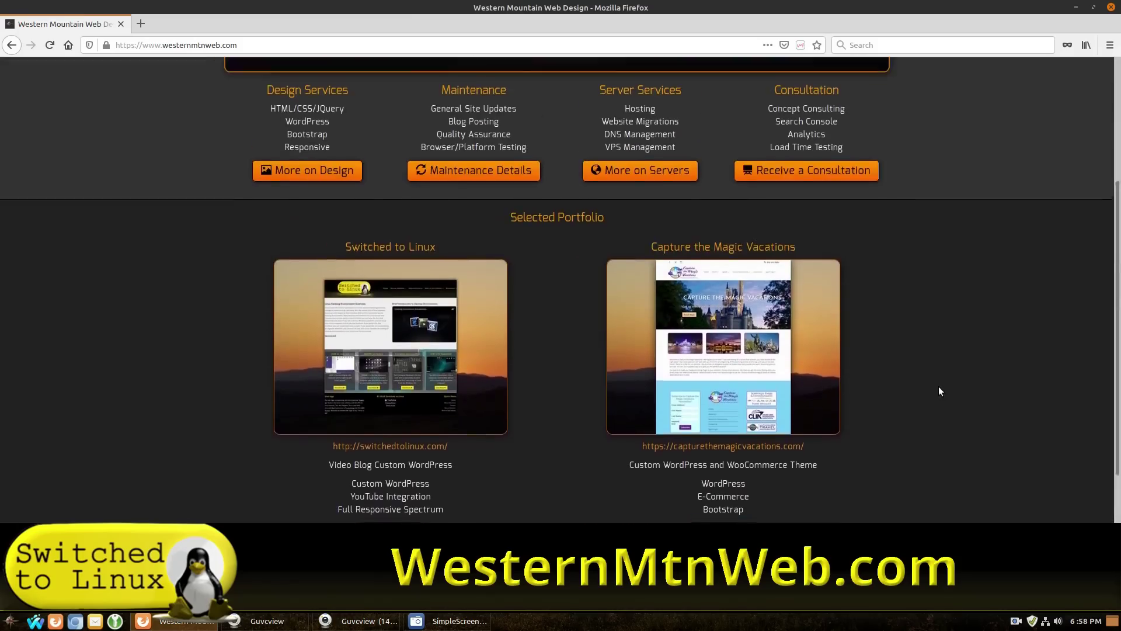
pyautogui.scroll(1, 850, 202)
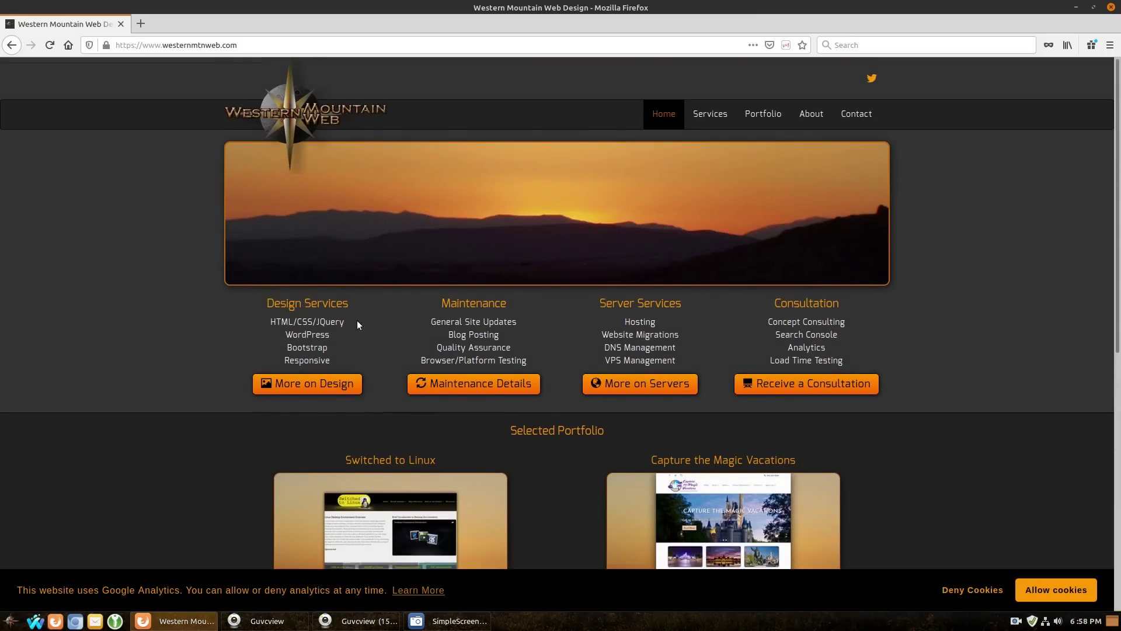
pyautogui.click(720, 108)
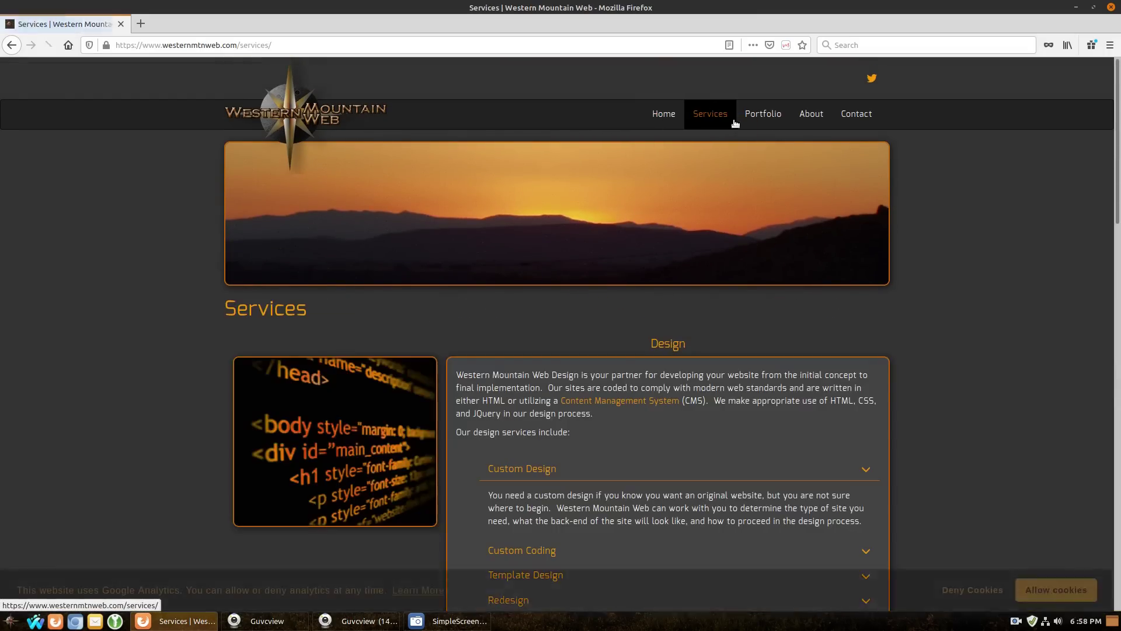
pyautogui.scroll(-4, 1002, 307)
pyautogui.click(866, 271)
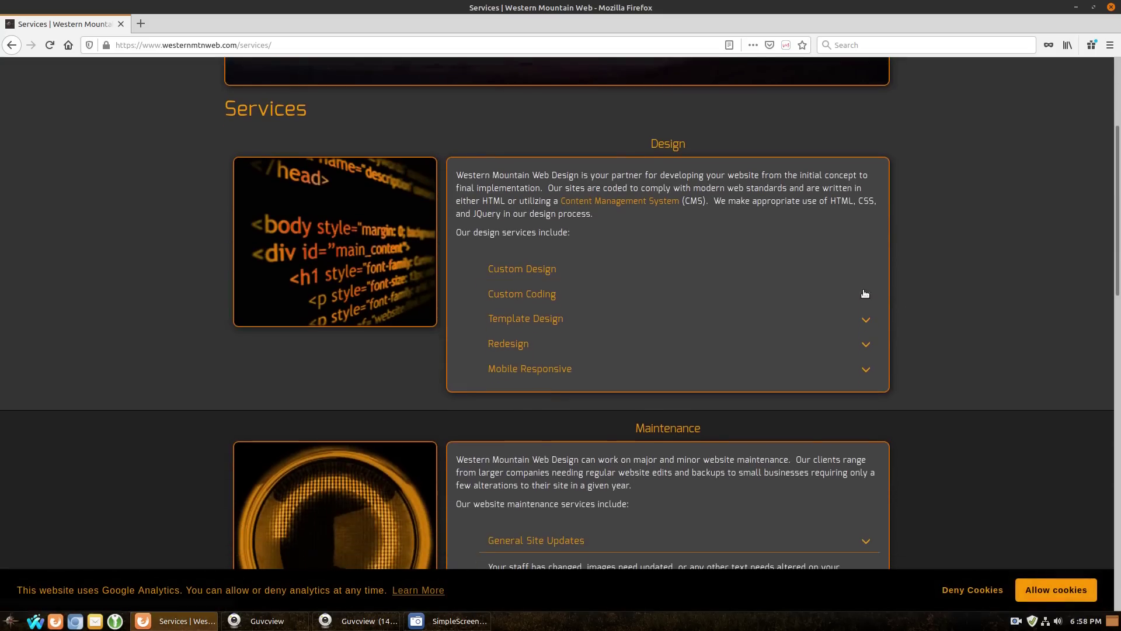
pyautogui.click(866, 296)
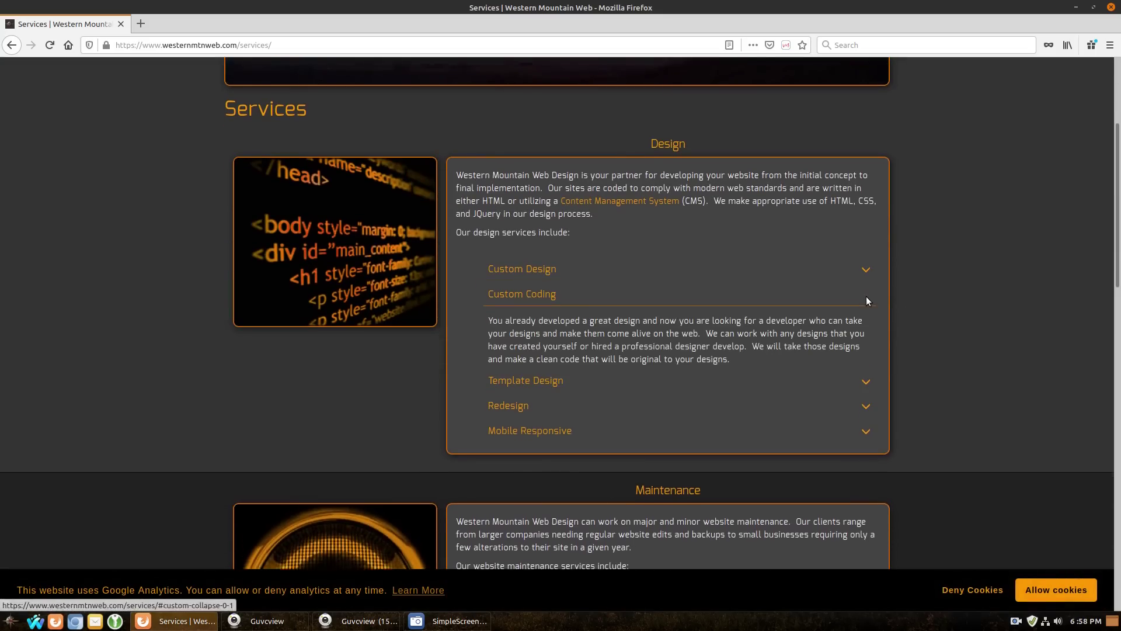
pyautogui.click(868, 272)
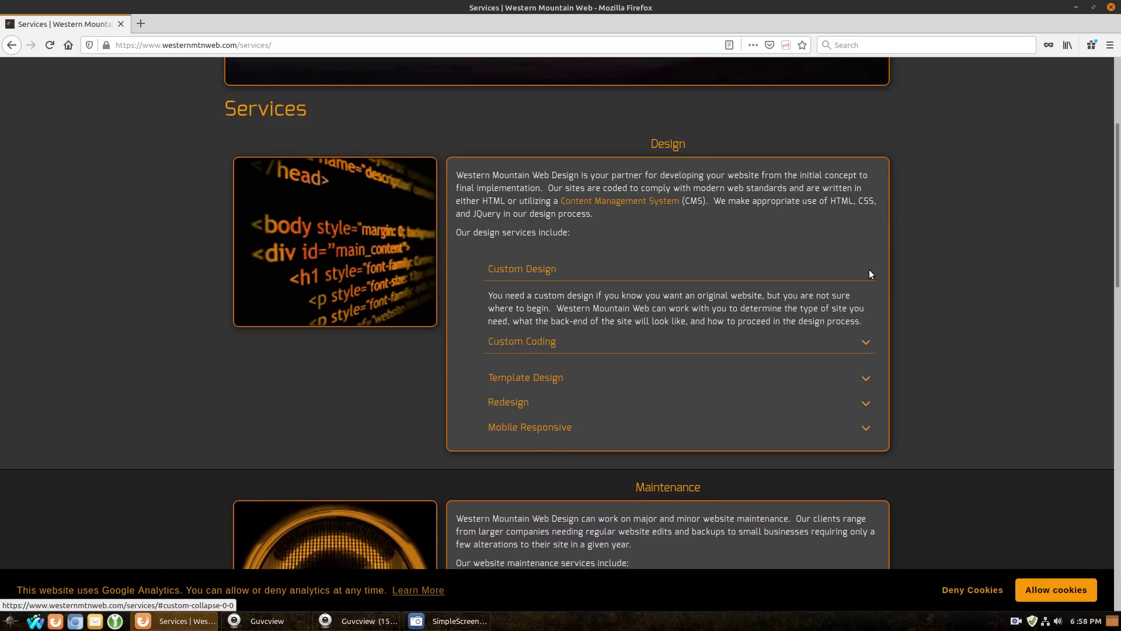
pyautogui.click(865, 377)
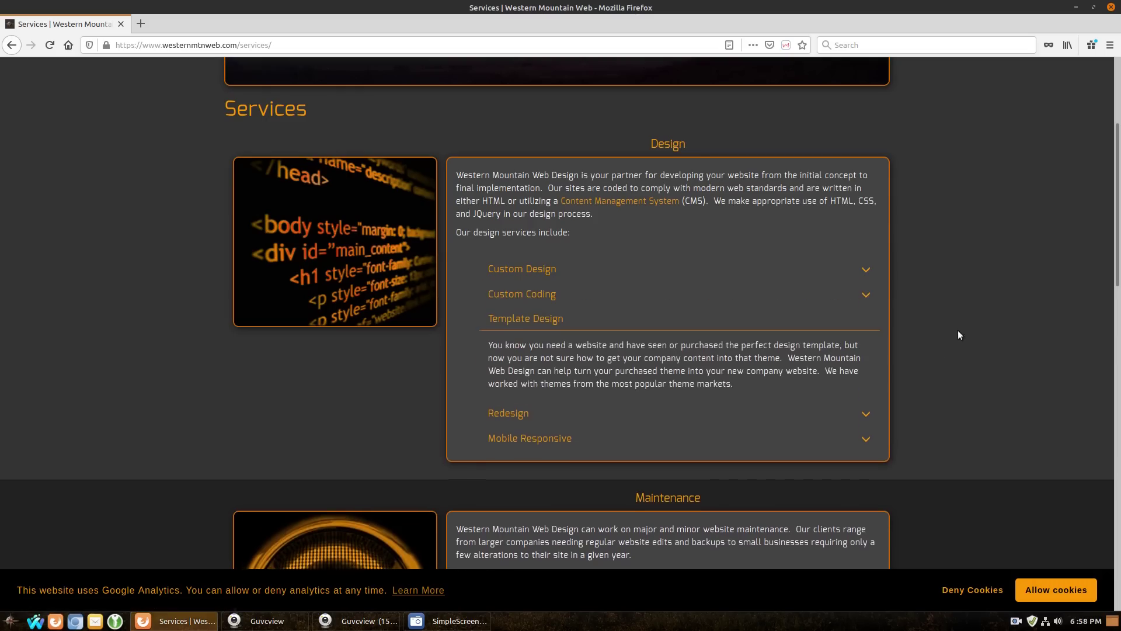
# - On the Contact page, untick General Site Updates, then minimize the window
pyautogui.press('F5')
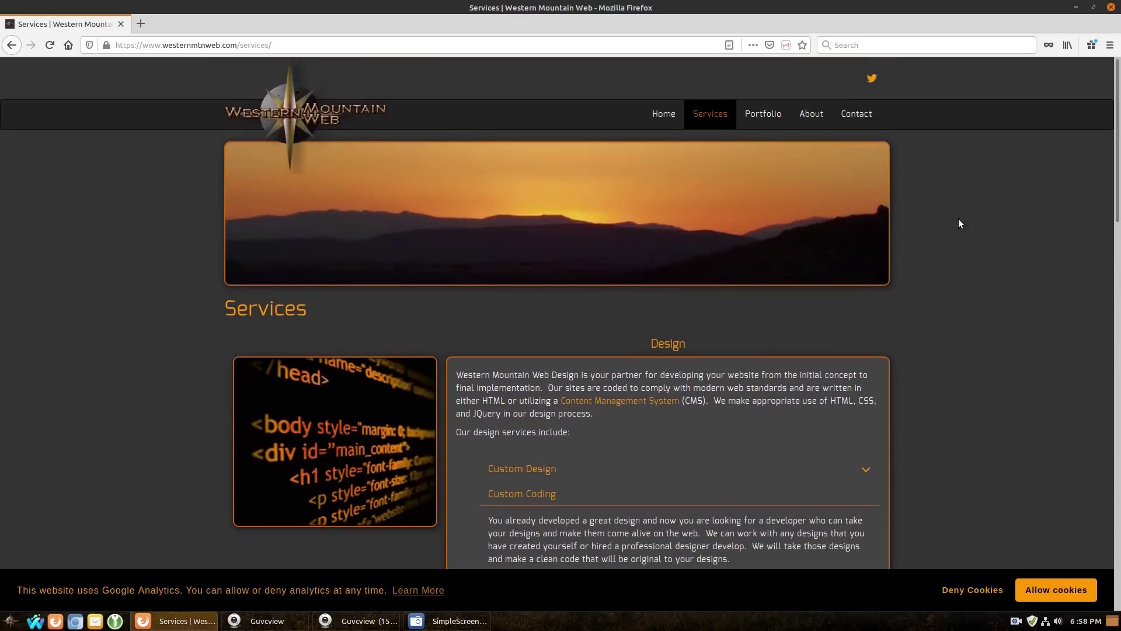
pyautogui.click(852, 115)
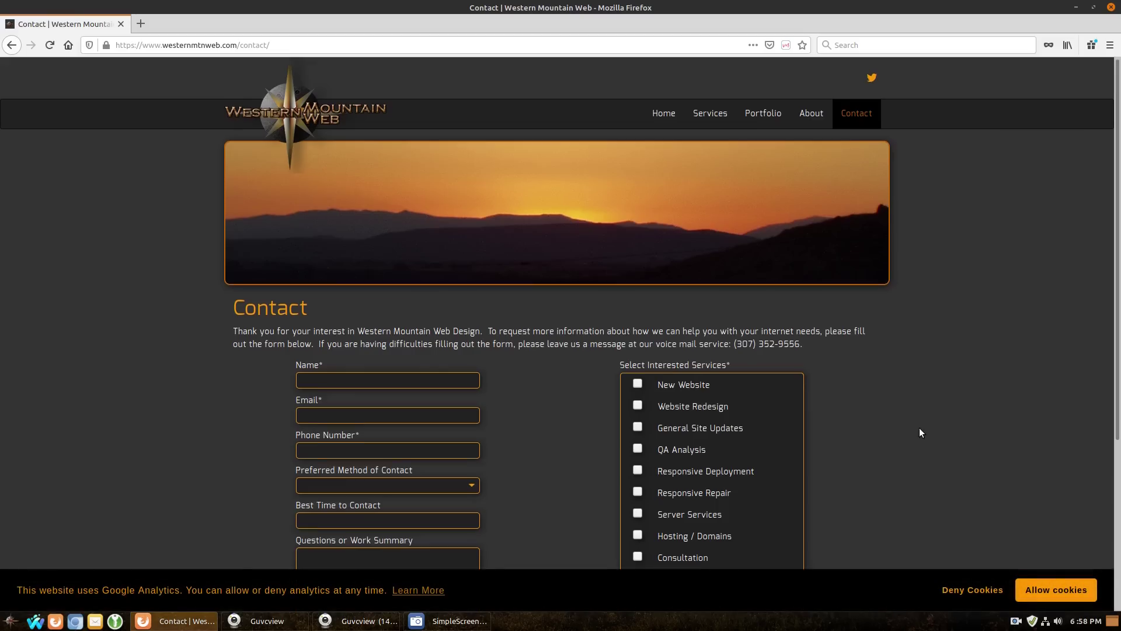
pyautogui.scroll(-5, 922, 432)
pyautogui.scroll(4, 926, 440)
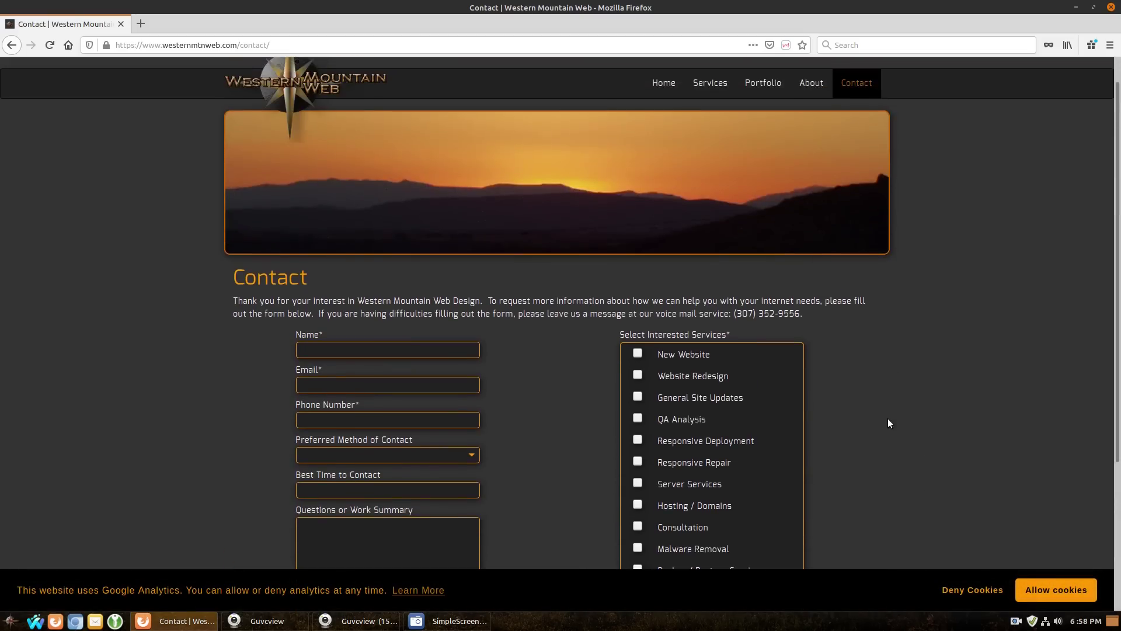
pyautogui.click(643, 395)
pyautogui.scroll(1, 853, 386)
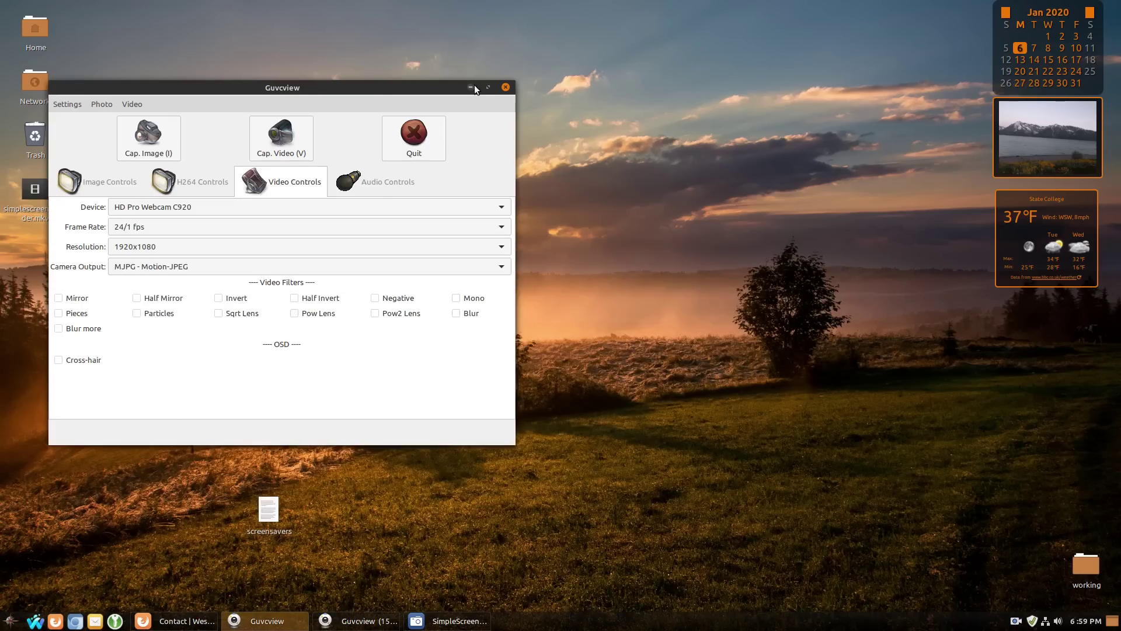
pyautogui.click(470, 88)
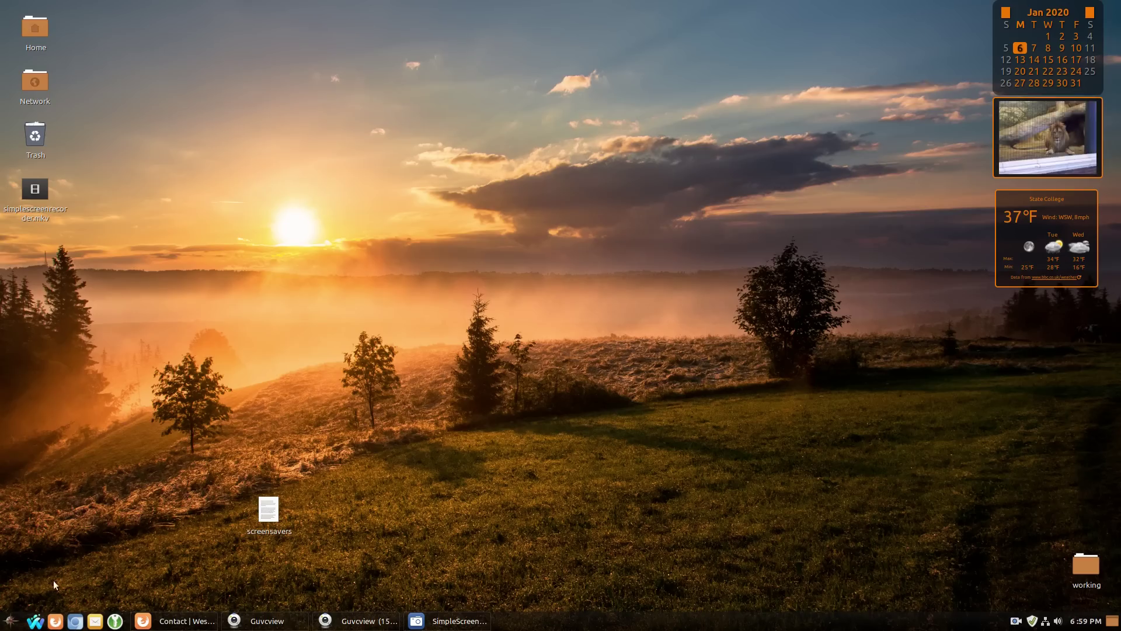
# - Browse the Cinnamon menu's application categories, including Graphics, then close the menu
pyautogui.click(11, 619)
pyautogui.moveTo(94, 375)
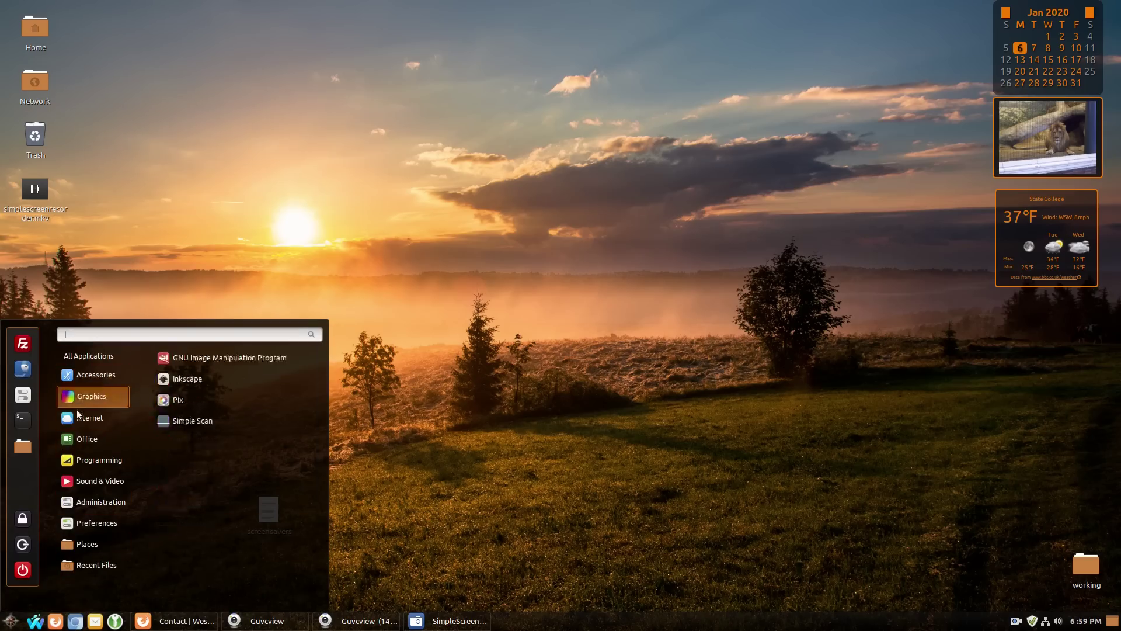
pyautogui.moveTo(85, 565)
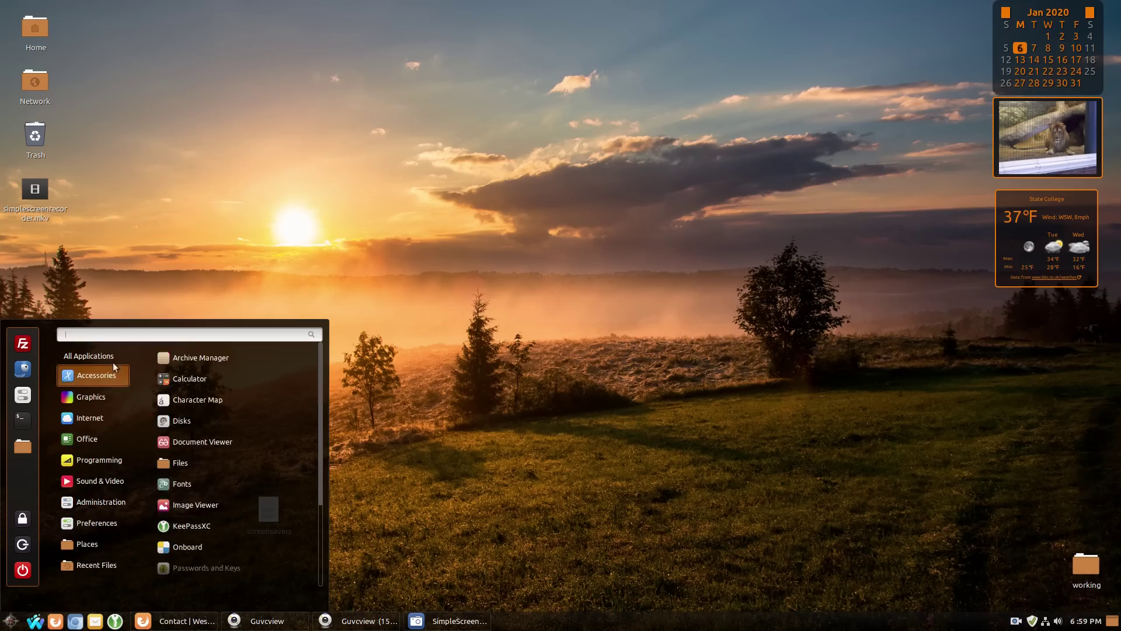
pyautogui.moveTo(93, 357)
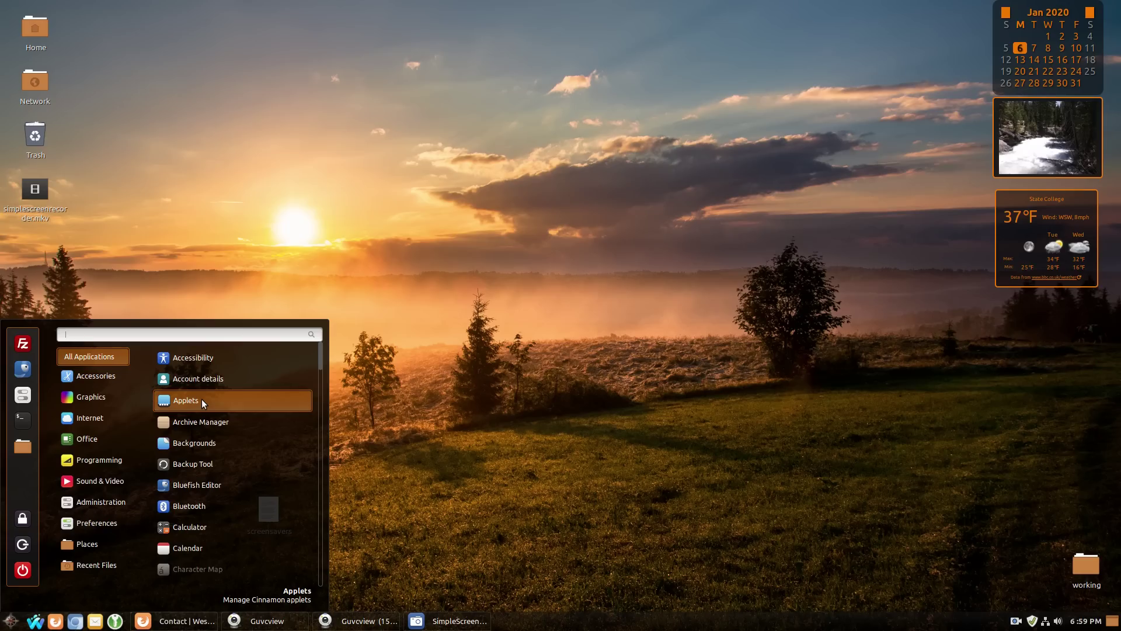
pyautogui.click(510, 292)
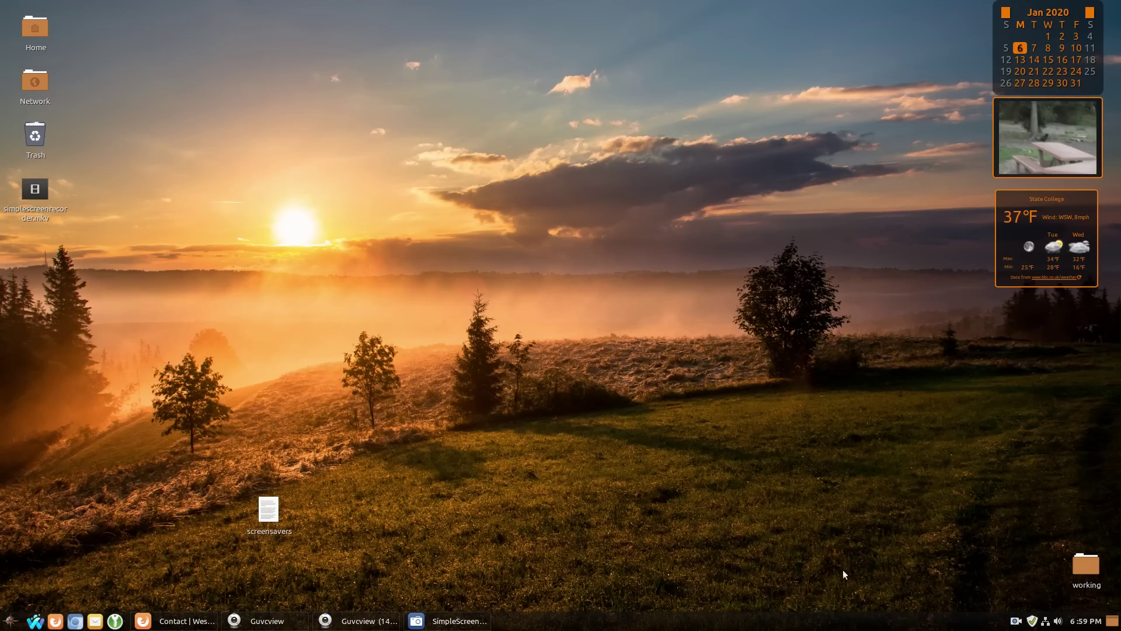
pyautogui.click(11, 620)
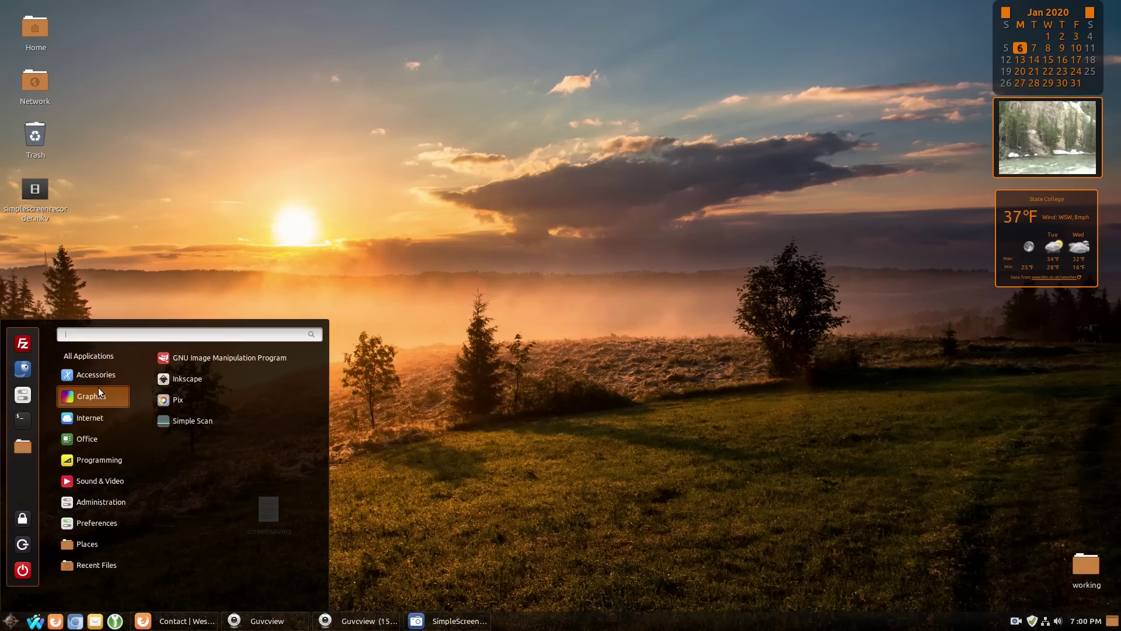
pyautogui.click(558, 323)
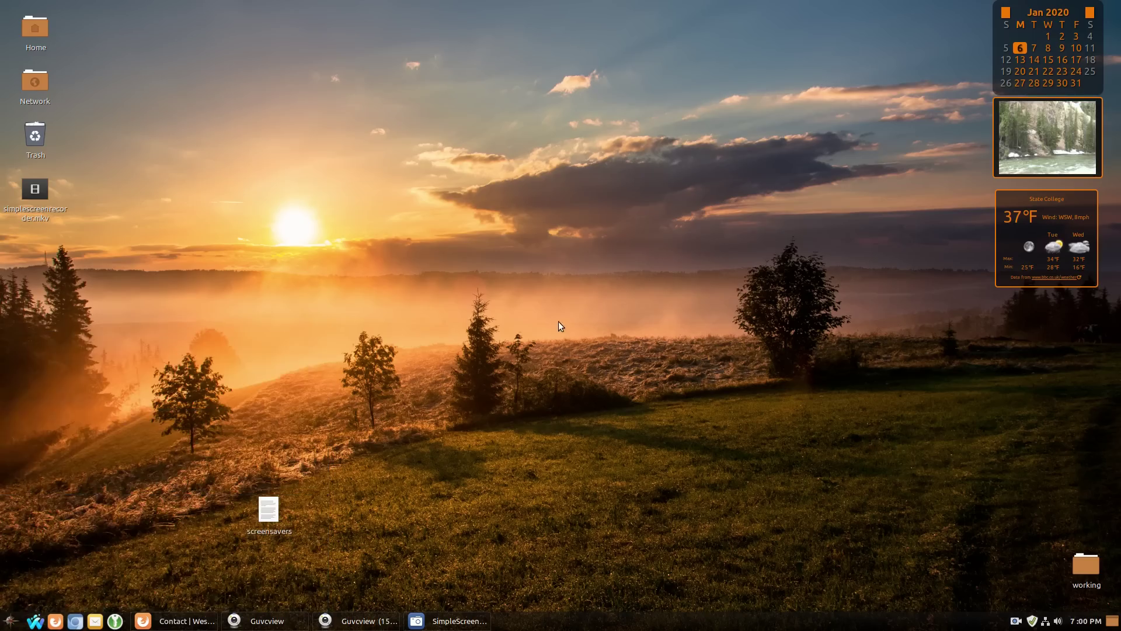
pyautogui.click(57, 621)
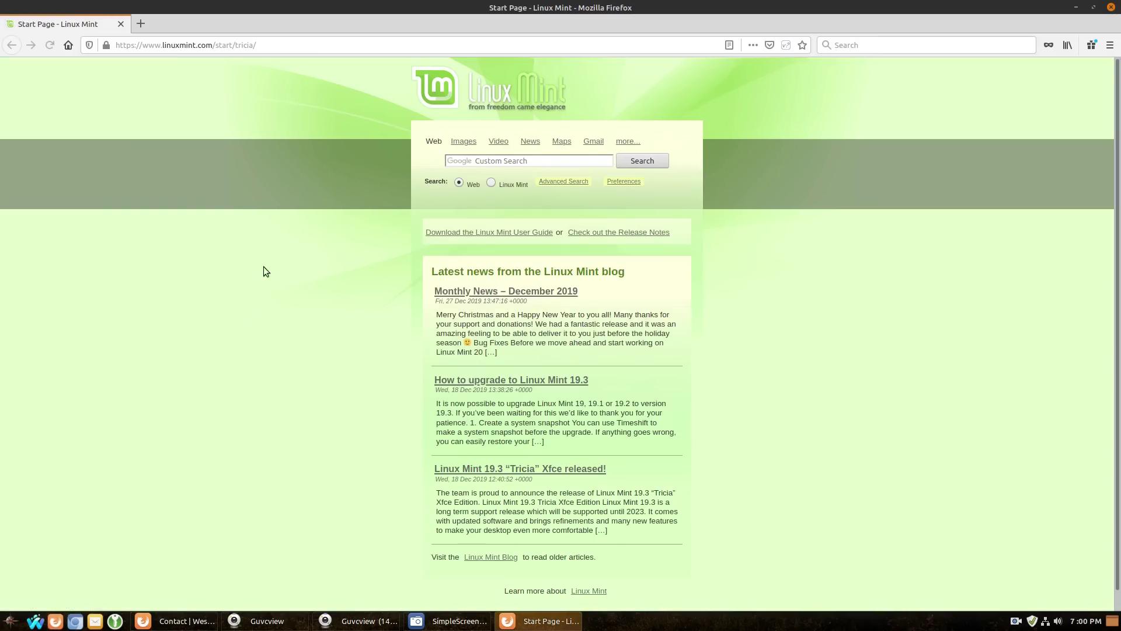
pyautogui.press('alt')
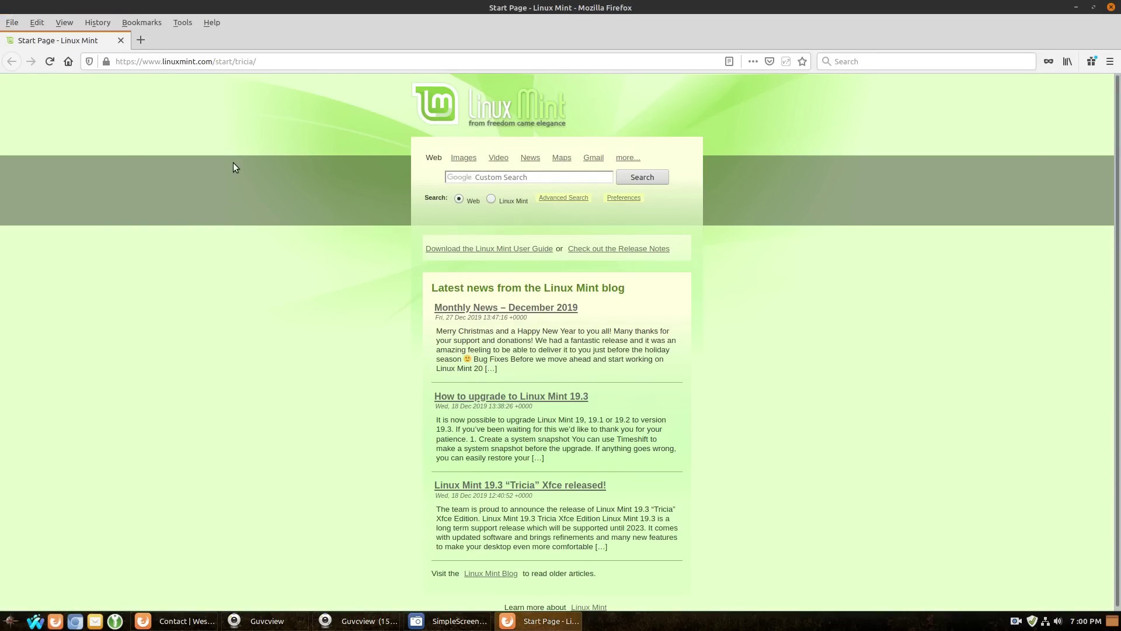
pyautogui.click(64, 22)
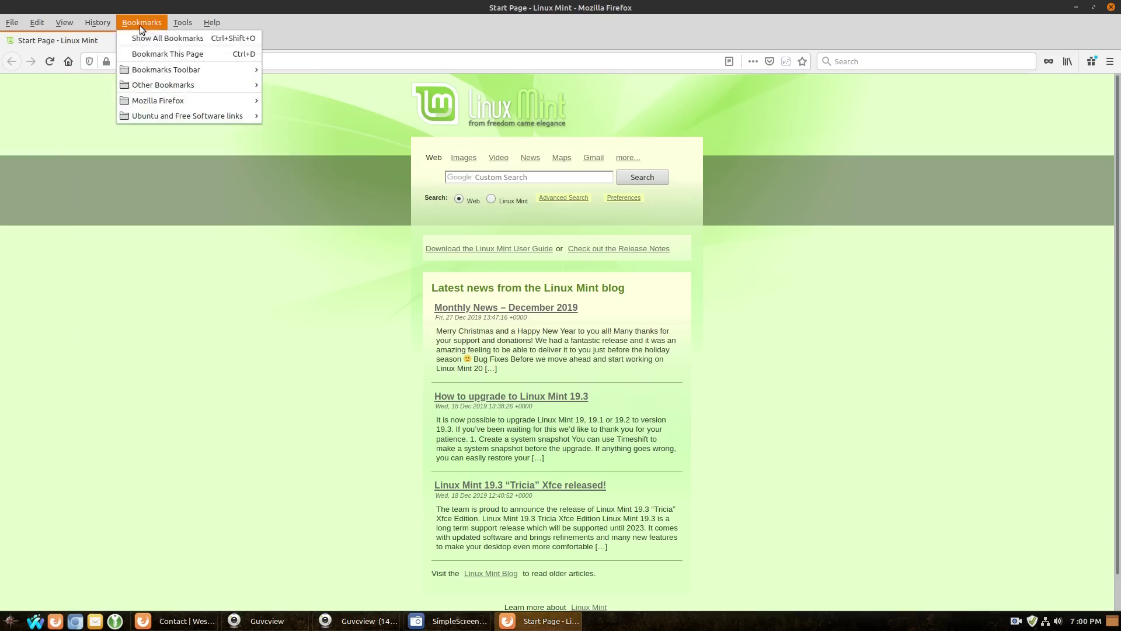
pyautogui.moveTo(93, 20)
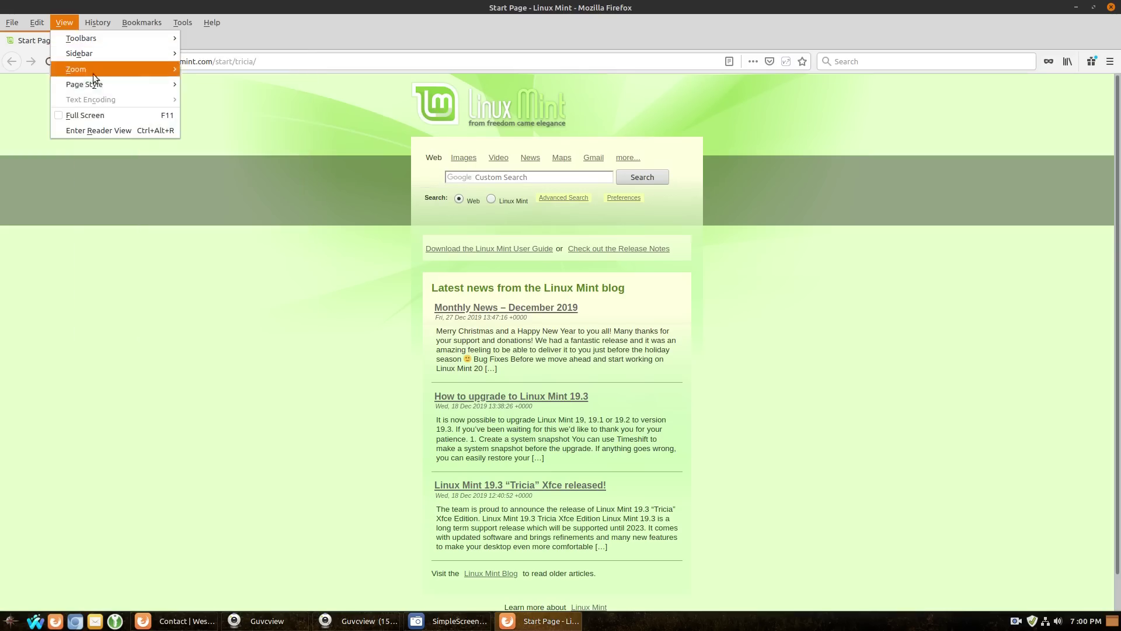
pyautogui.moveTo(5, 27)
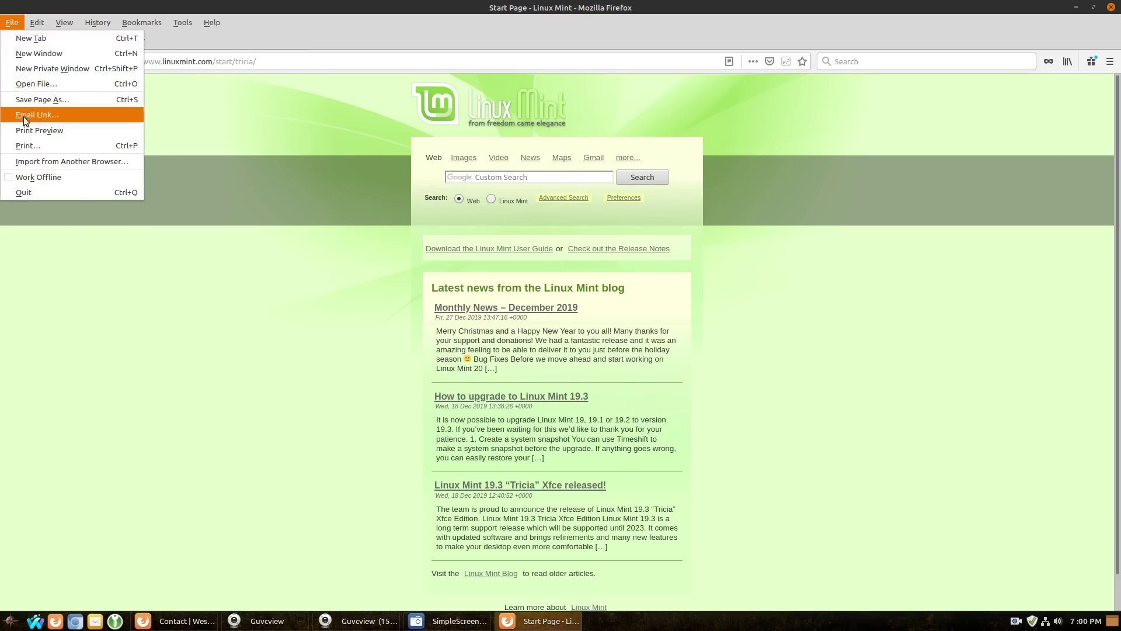
pyautogui.click(183, 22)
pyautogui.click(1112, 7)
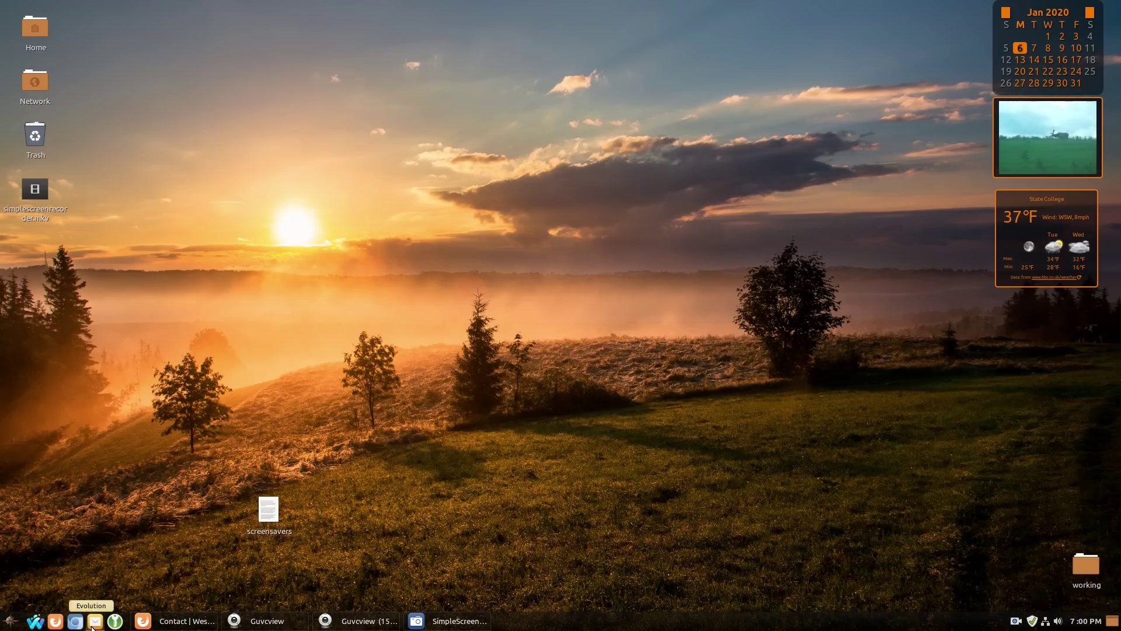
pyautogui.click(13, 622)
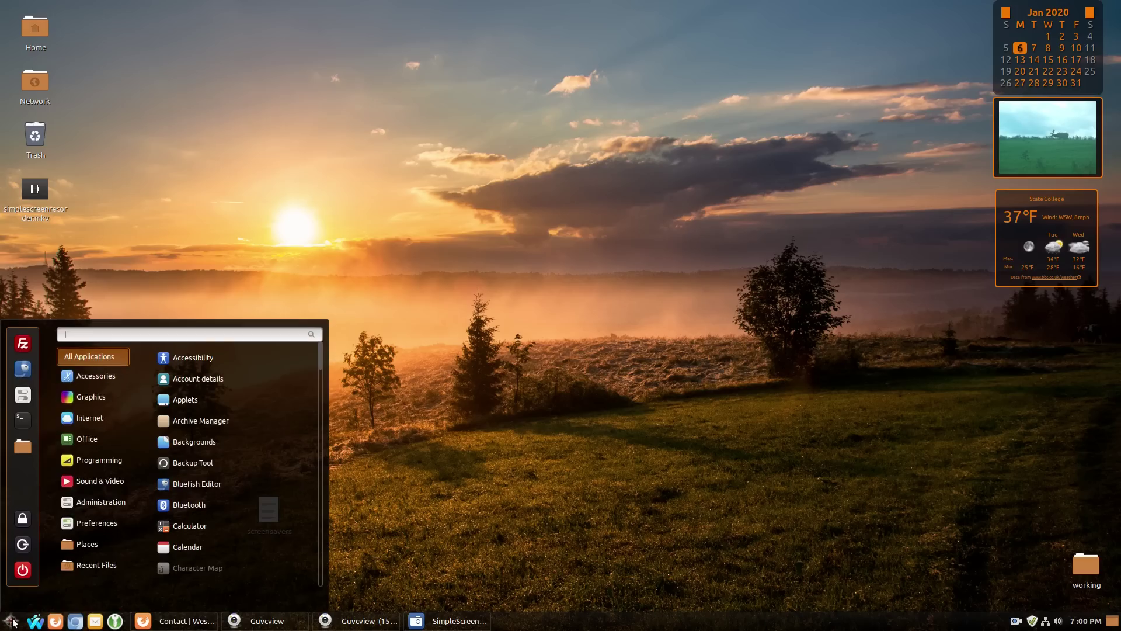
pyautogui.write('th')
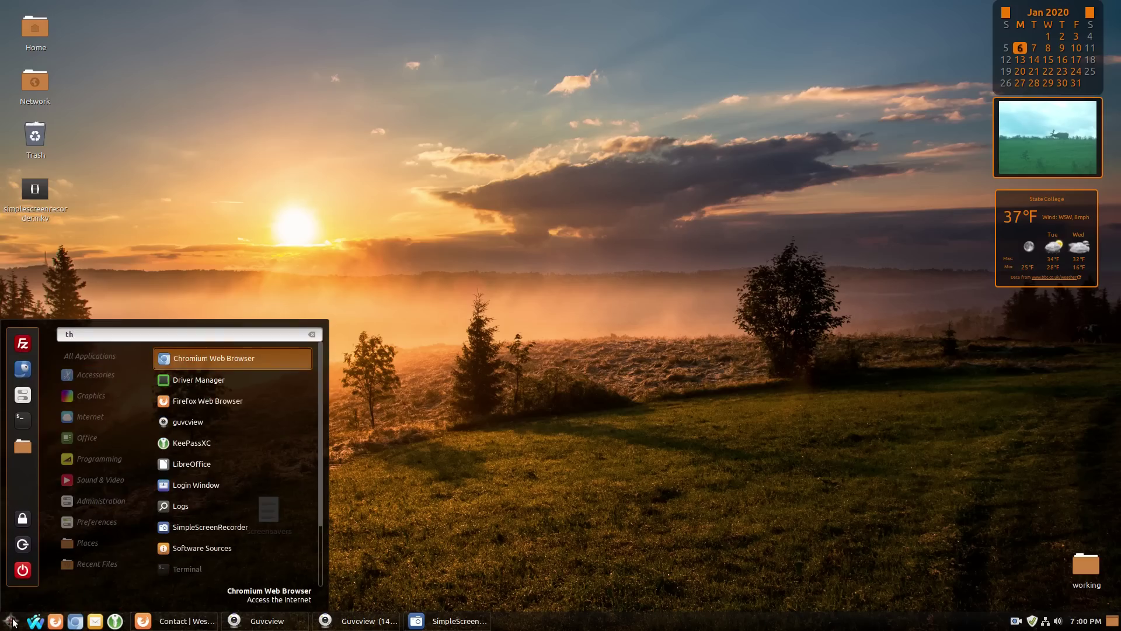
pyautogui.write('un')
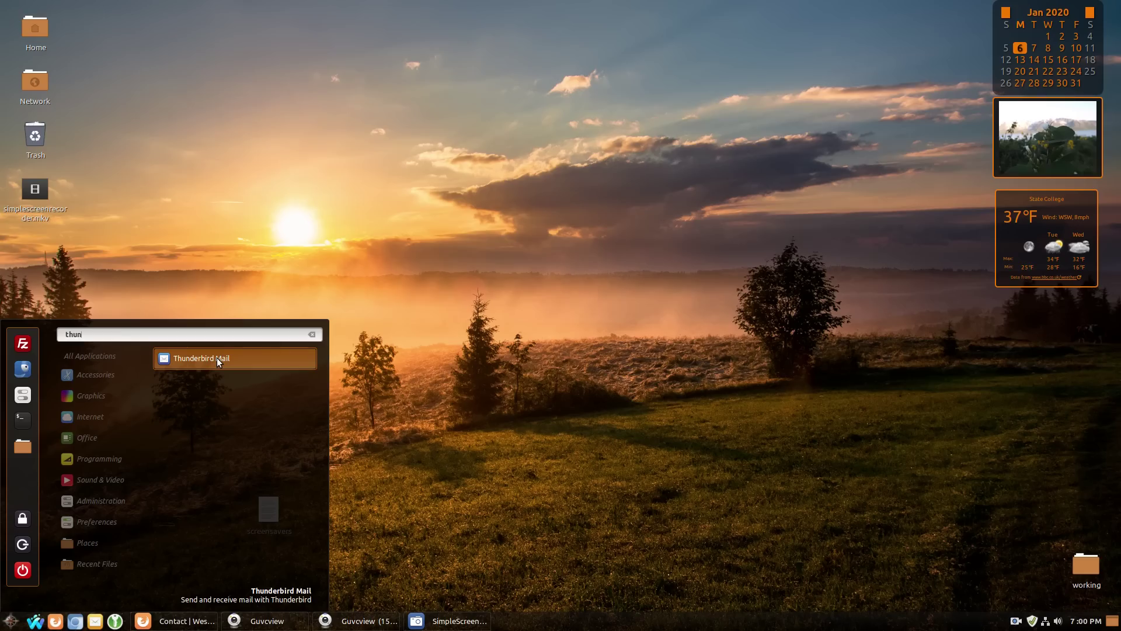
pyautogui.click(23, 345)
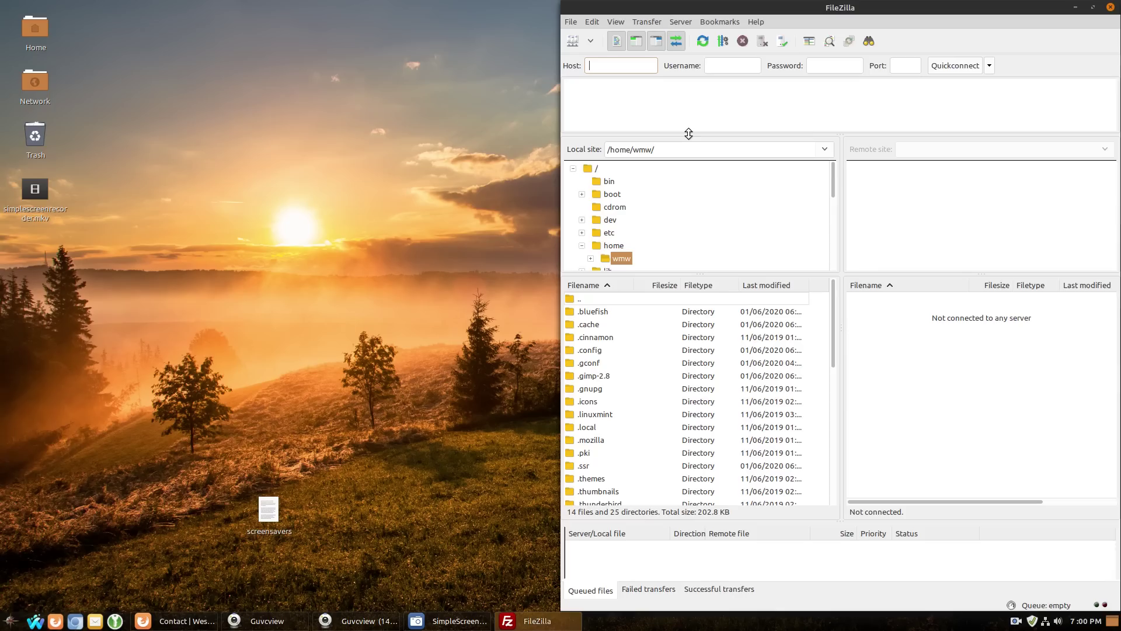
pyautogui.click(593, 41)
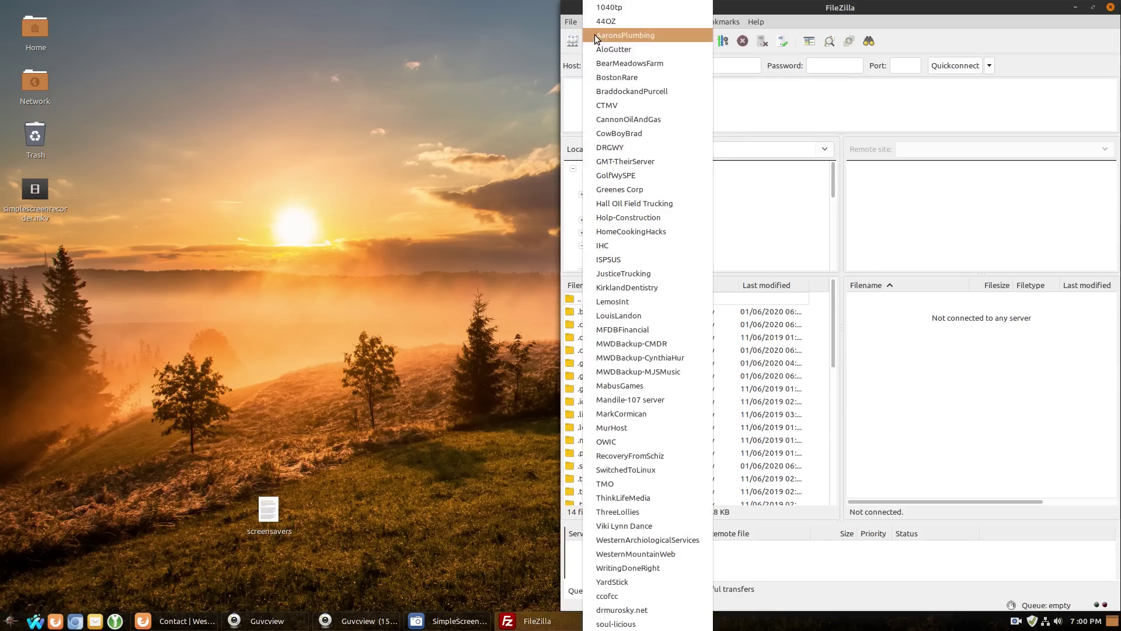
pyautogui.click(506, 176)
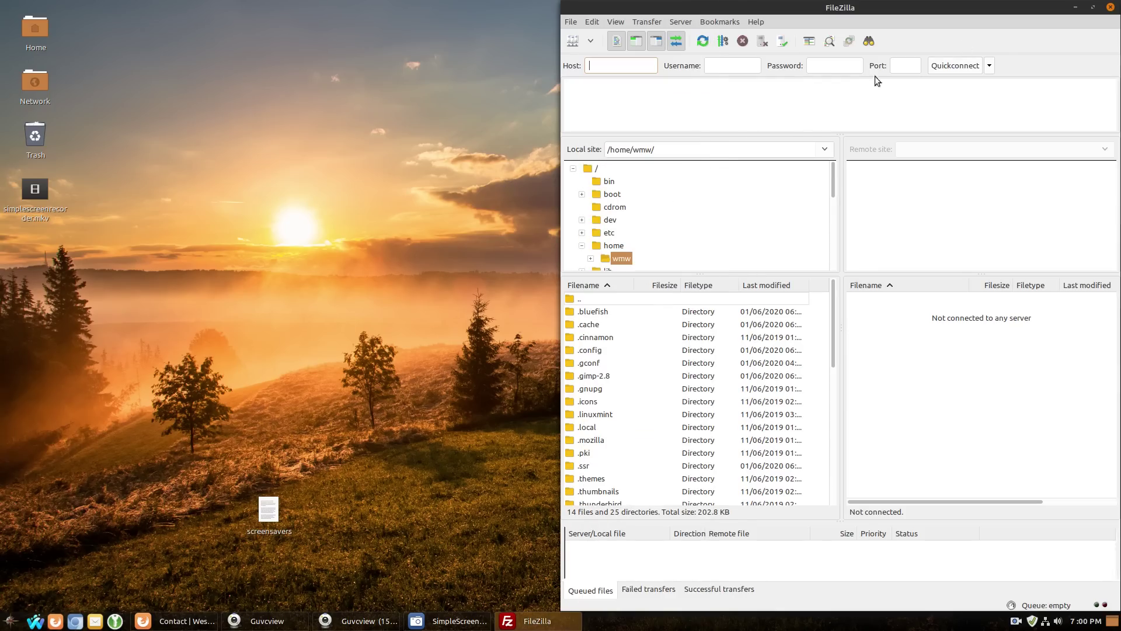
pyautogui.click(1112, 8)
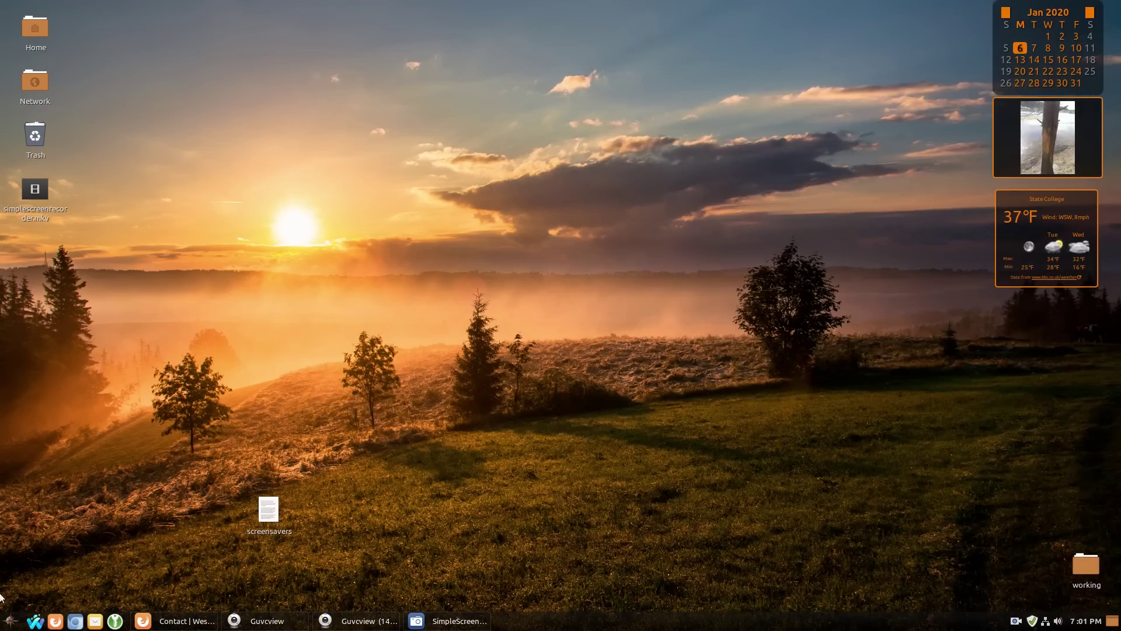
pyautogui.click(10, 620)
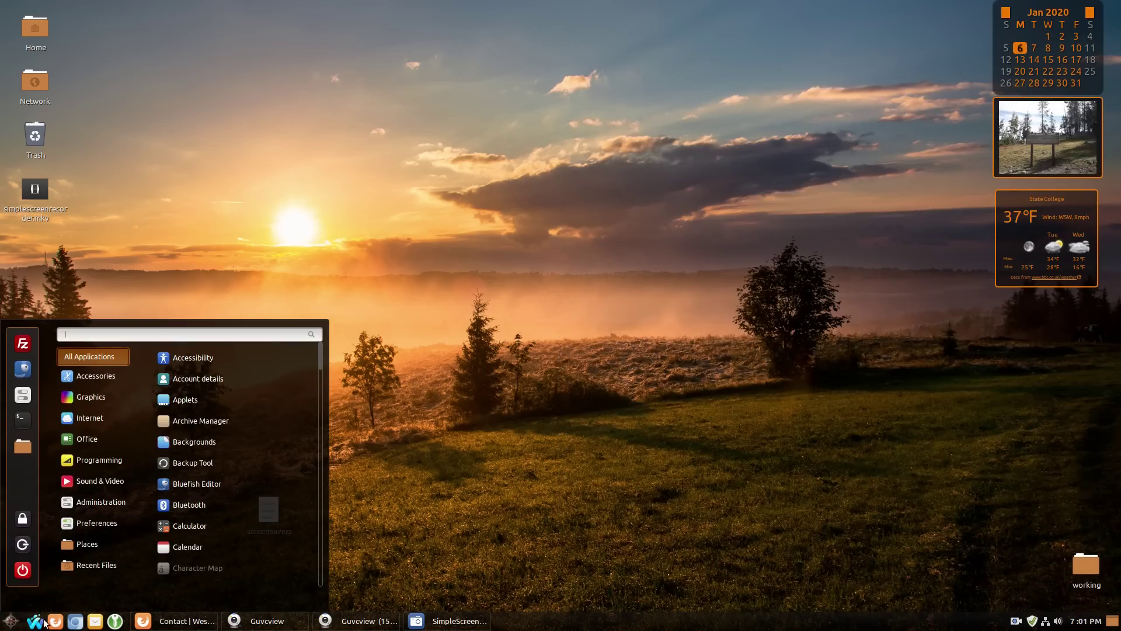
pyautogui.click(36, 623)
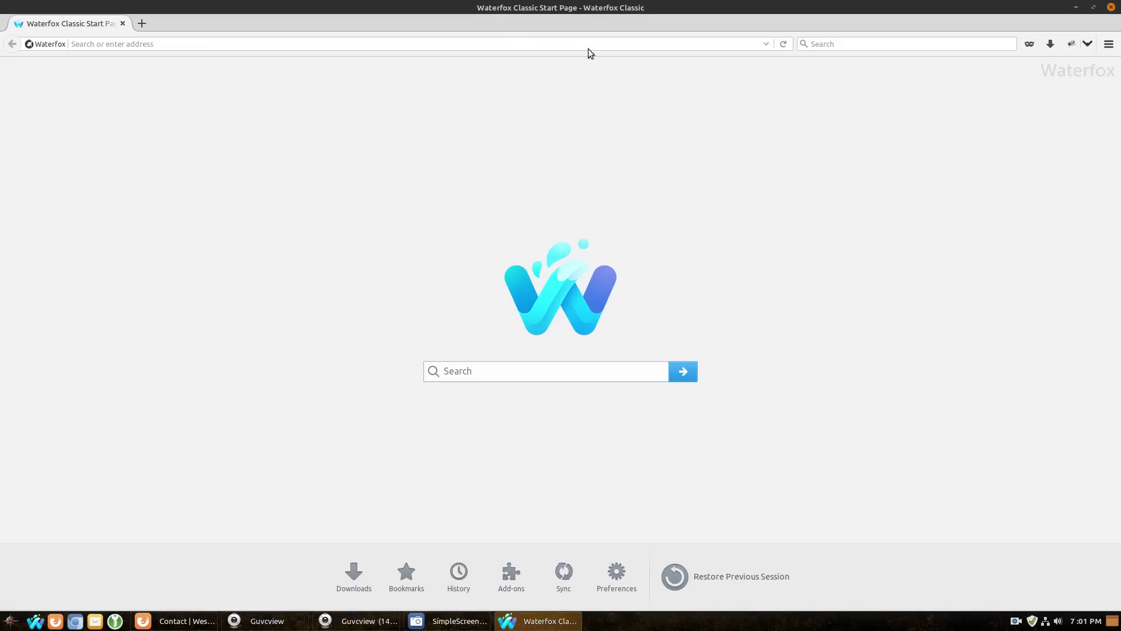
pyautogui.click(283, 45)
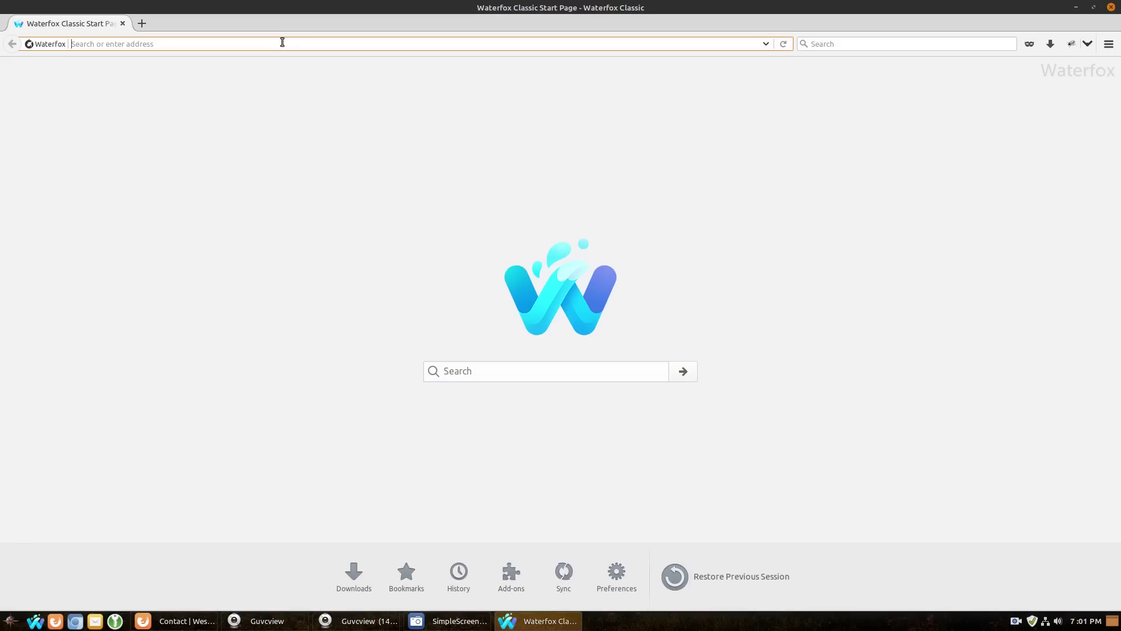
pyautogui.write('west')
pyautogui.press('BackSpace')
pyautogui.press('BackSpace')
pyautogui.press('BackSpace')
pyautogui.press('BackSpace')
pyautogui.write('swea')
pyautogui.press('BackSpace')
pyautogui.press('BackSpace')
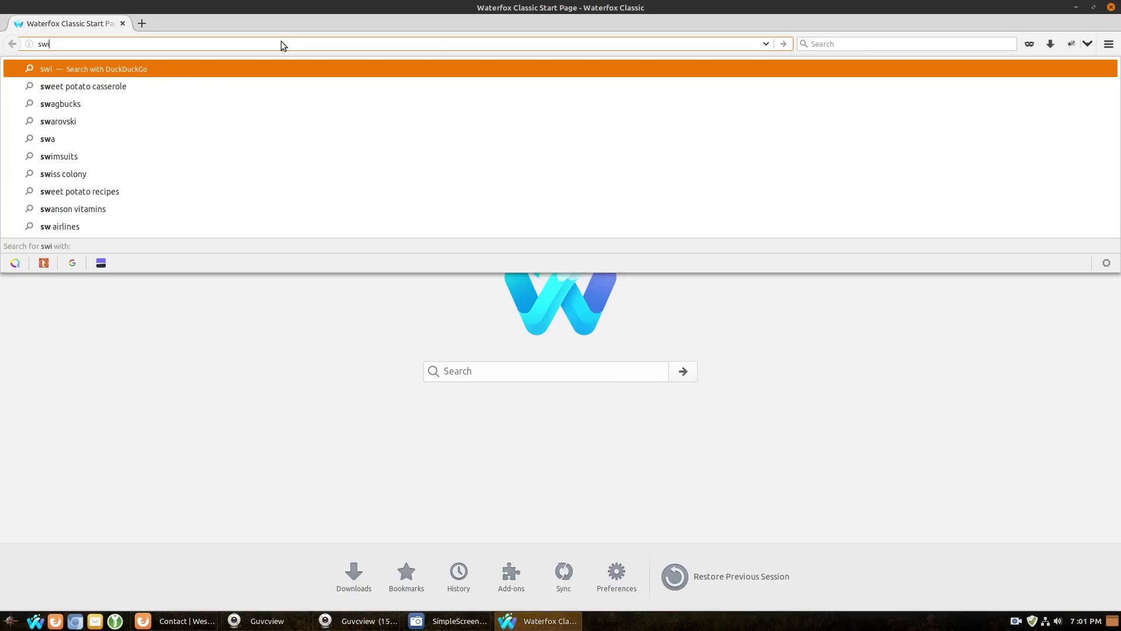
pyautogui.write('itchedtolinux.oim')
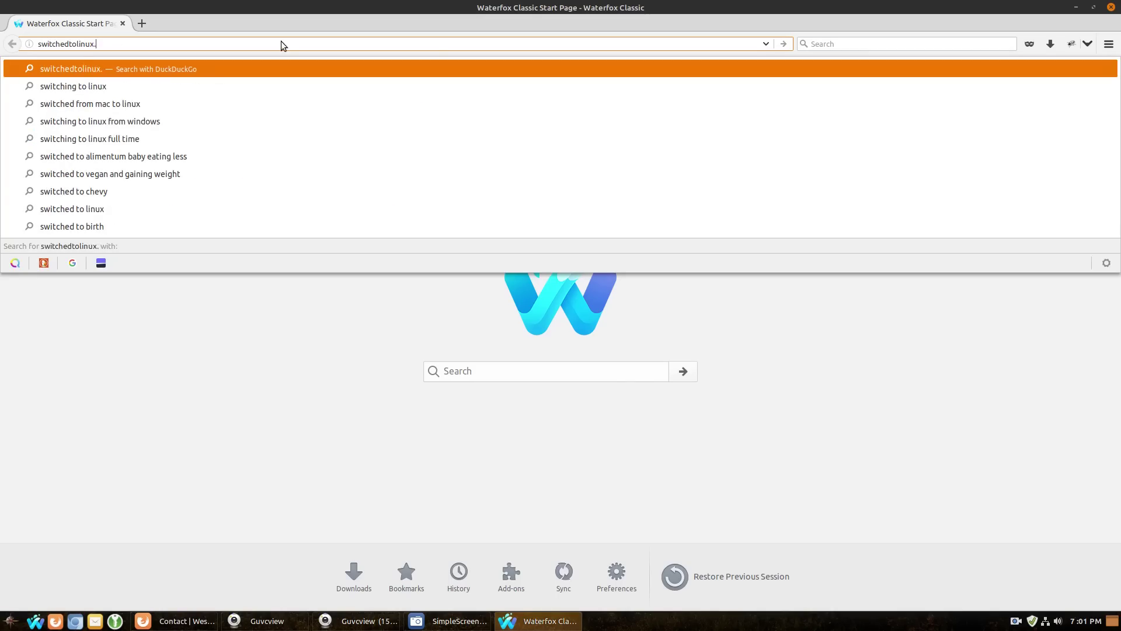
pyautogui.press('BackSpace')
pyautogui.press('BackSpace')
pyautogui.press('BackSpace')
pyautogui.write('com')
pyautogui.press('Return')
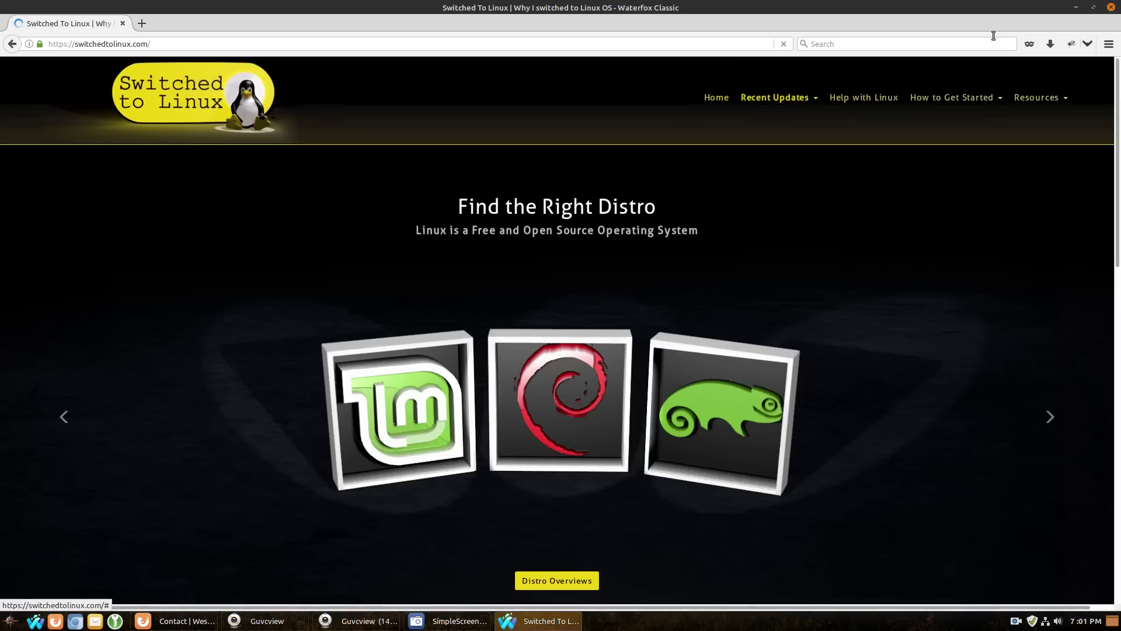
pyautogui.click(1088, 44)
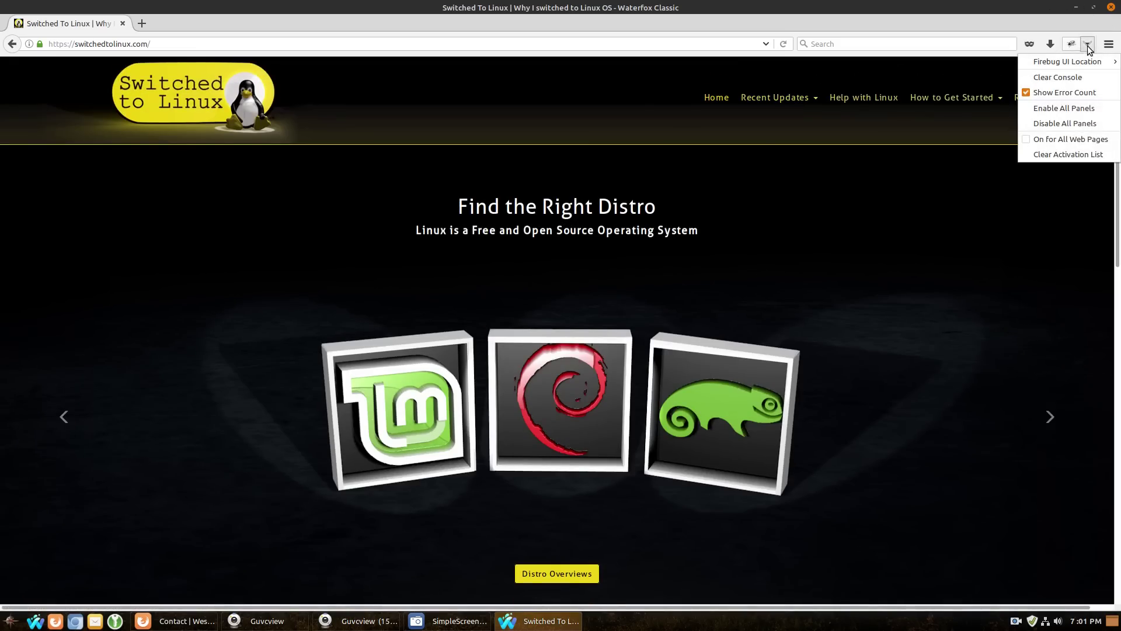
pyautogui.click(1049, 23)
pyautogui.click(1111, 8)
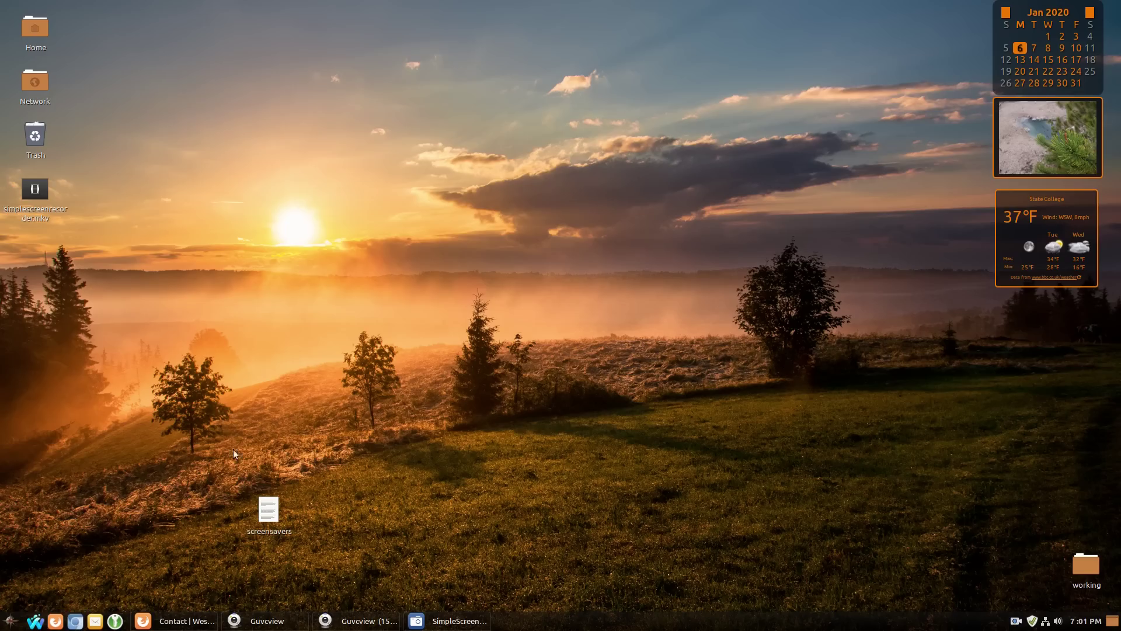
pyautogui.click(117, 622)
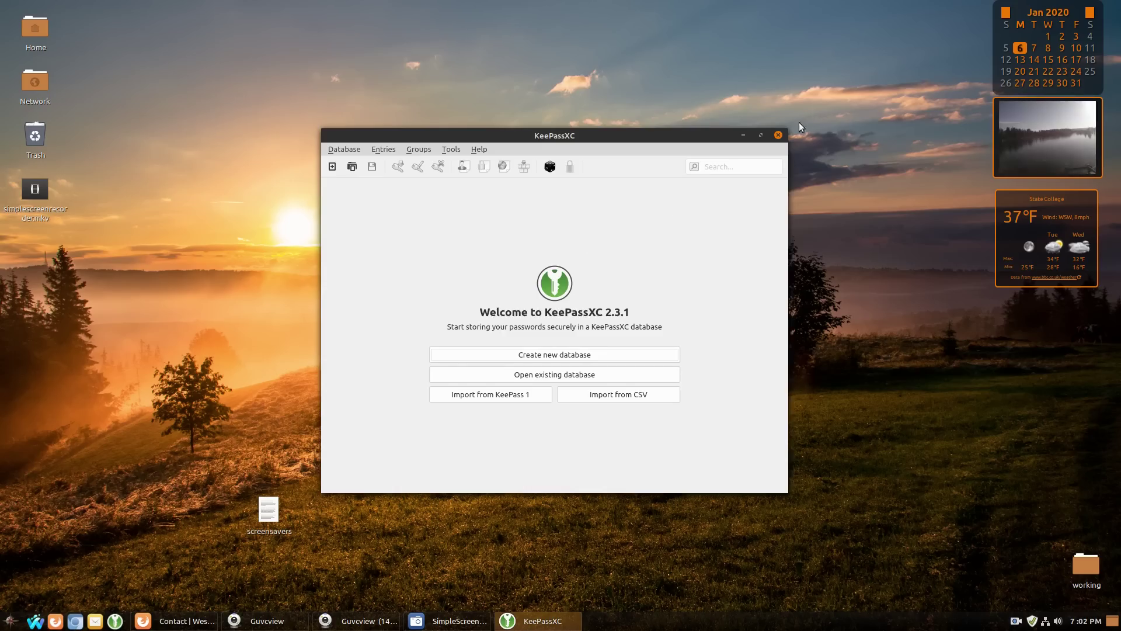
pyautogui.click(778, 135)
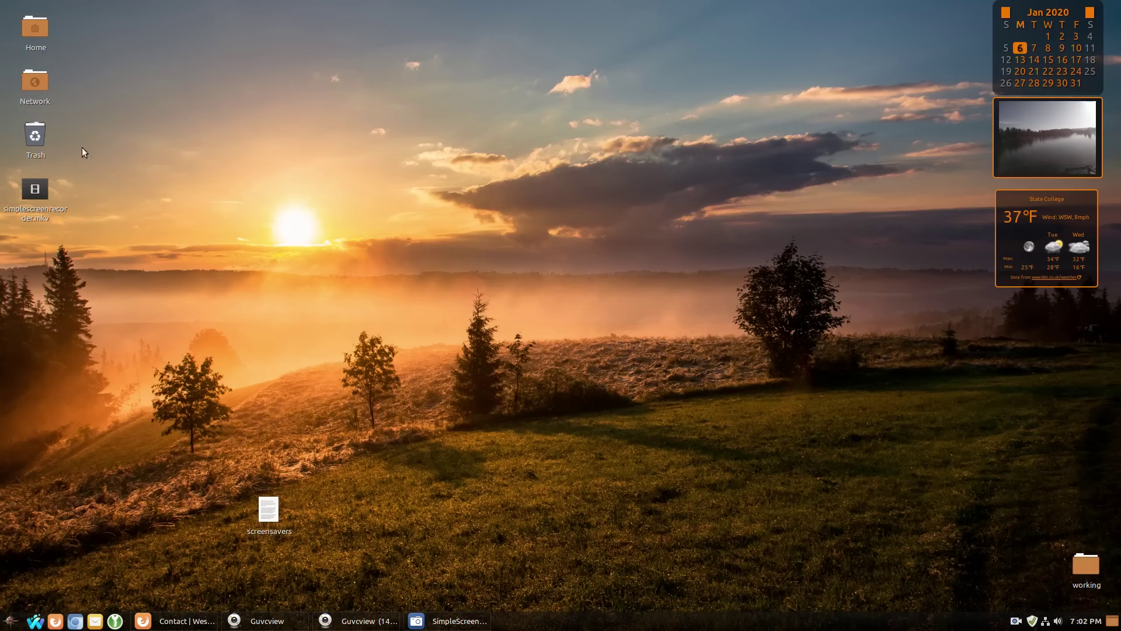
pyautogui.click(10, 621)
pyautogui.moveTo(100, 417)
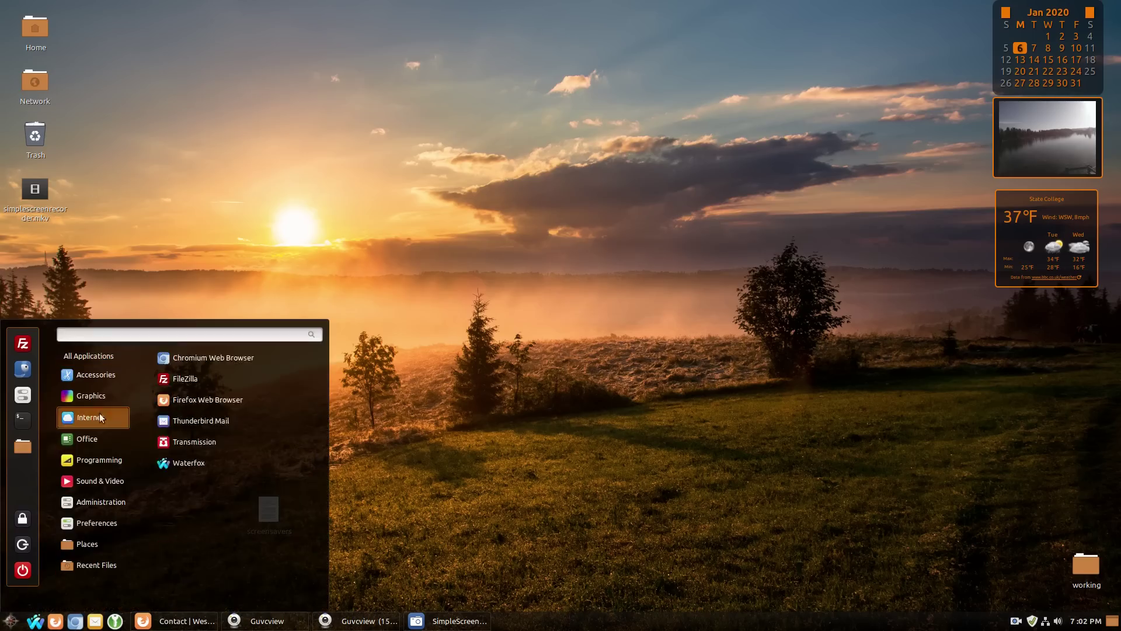
pyautogui.moveTo(97, 380)
pyautogui.click(27, 374)
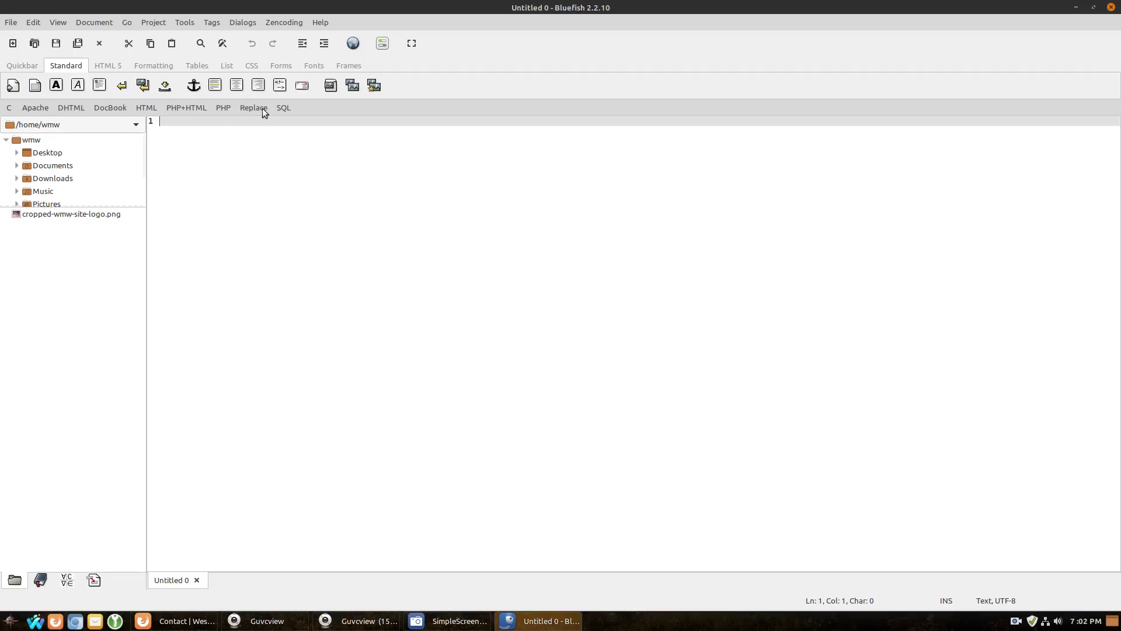
pyautogui.click(1111, 8)
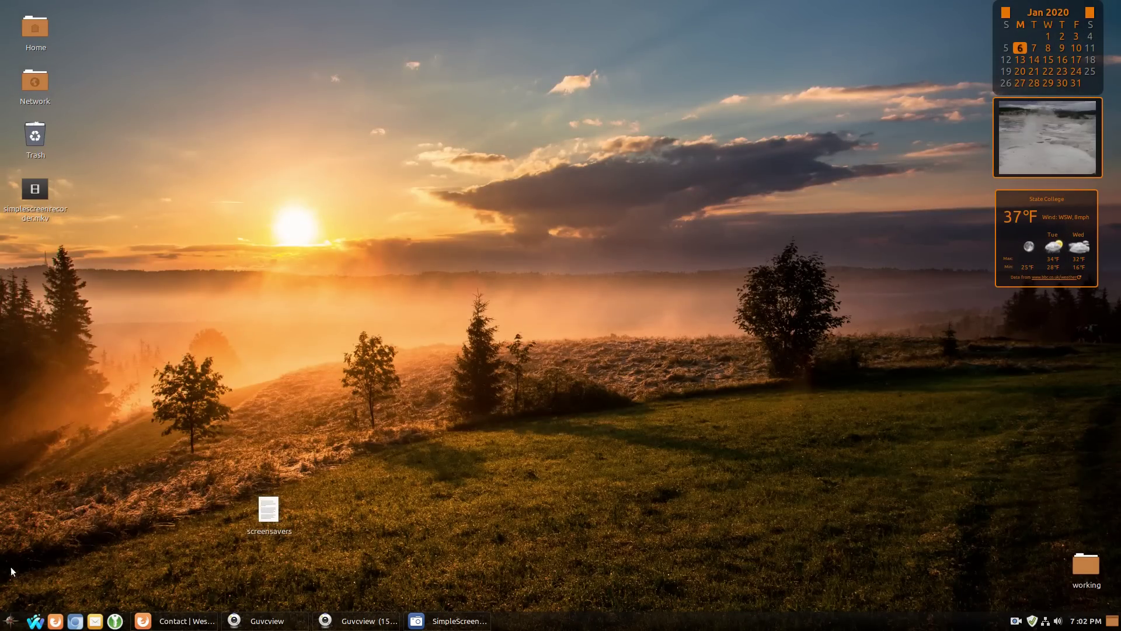
# - Launch LibreOffice Writer from the Office category of the applications menu
pyautogui.click(17, 621)
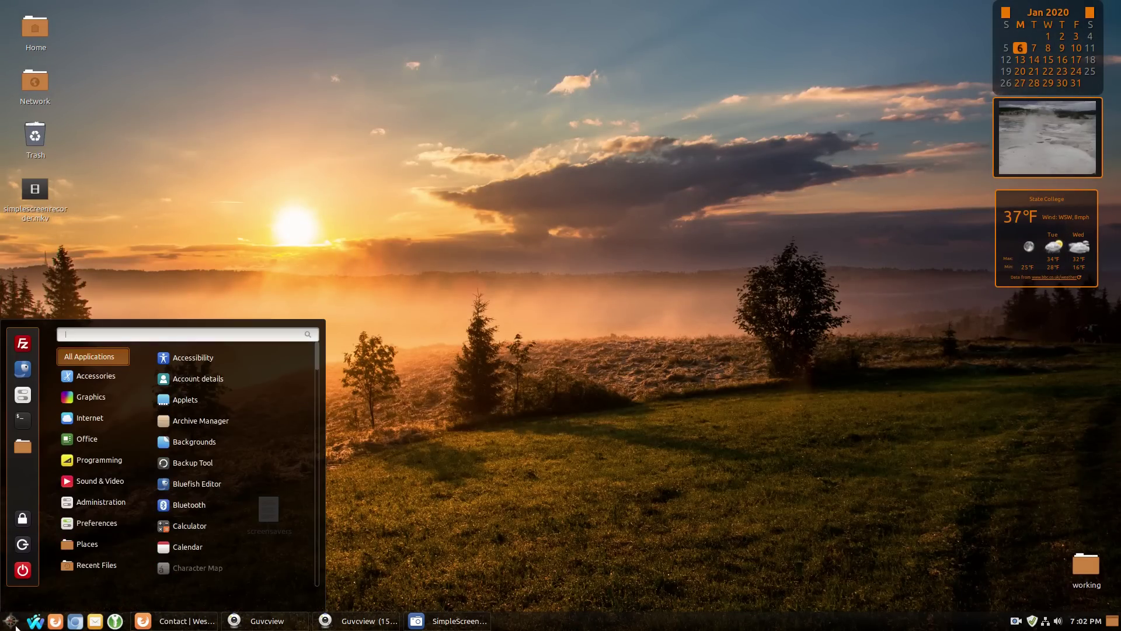
pyautogui.moveTo(82, 562)
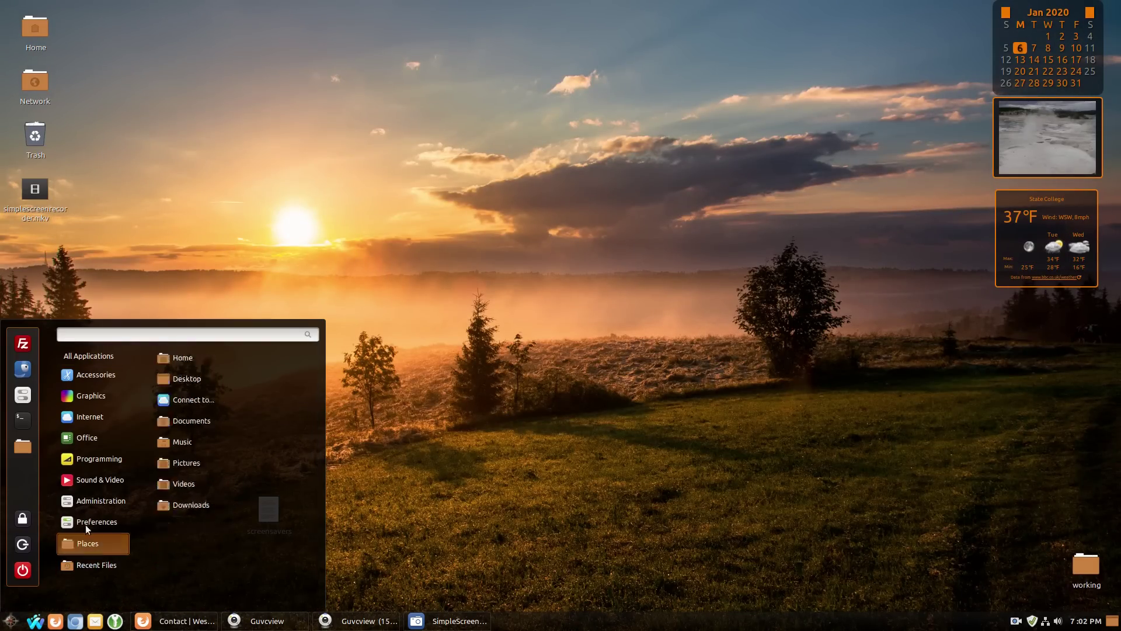
pyautogui.moveTo(102, 370)
pyautogui.scroll(-1, 219, 419)
pyautogui.scroll(-2, 216, 462)
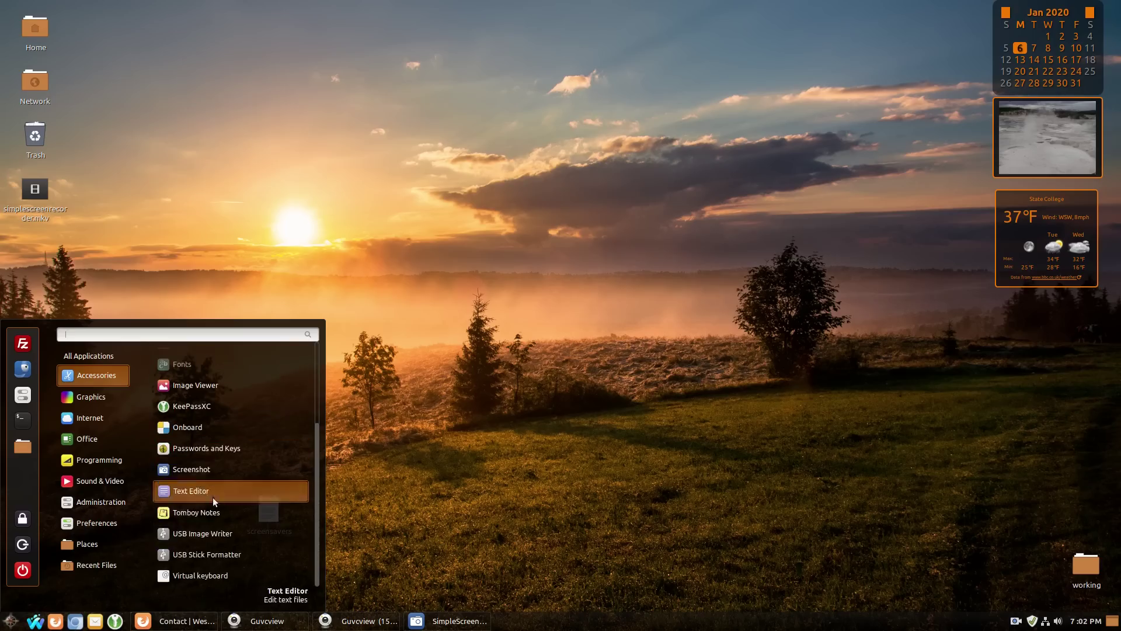
pyautogui.scroll(3, 235, 462)
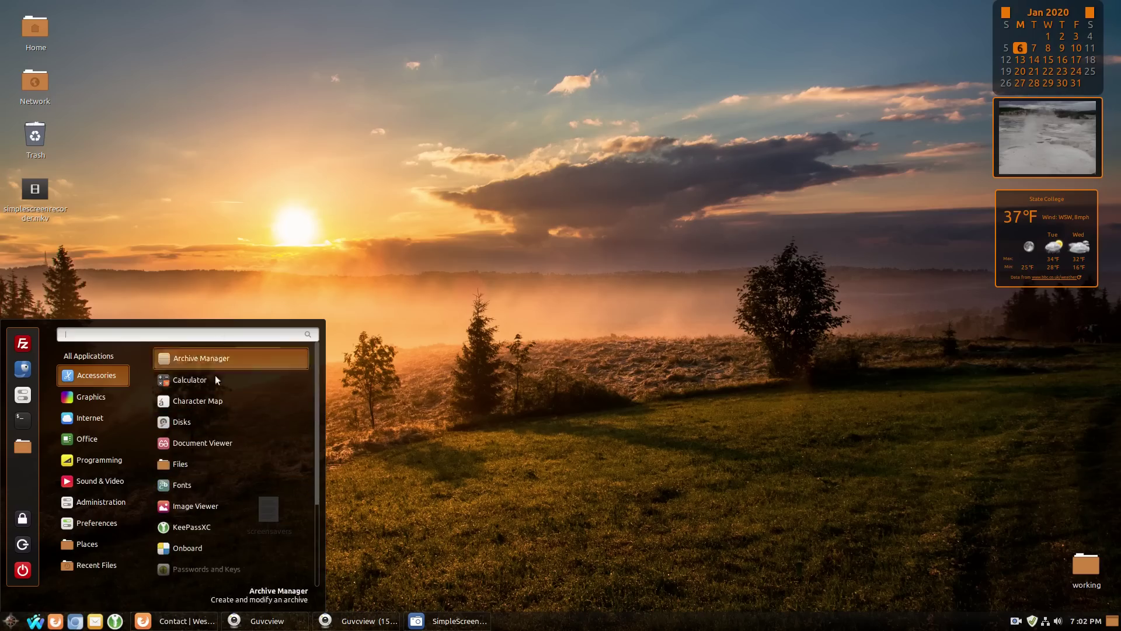
pyautogui.moveTo(103, 395)
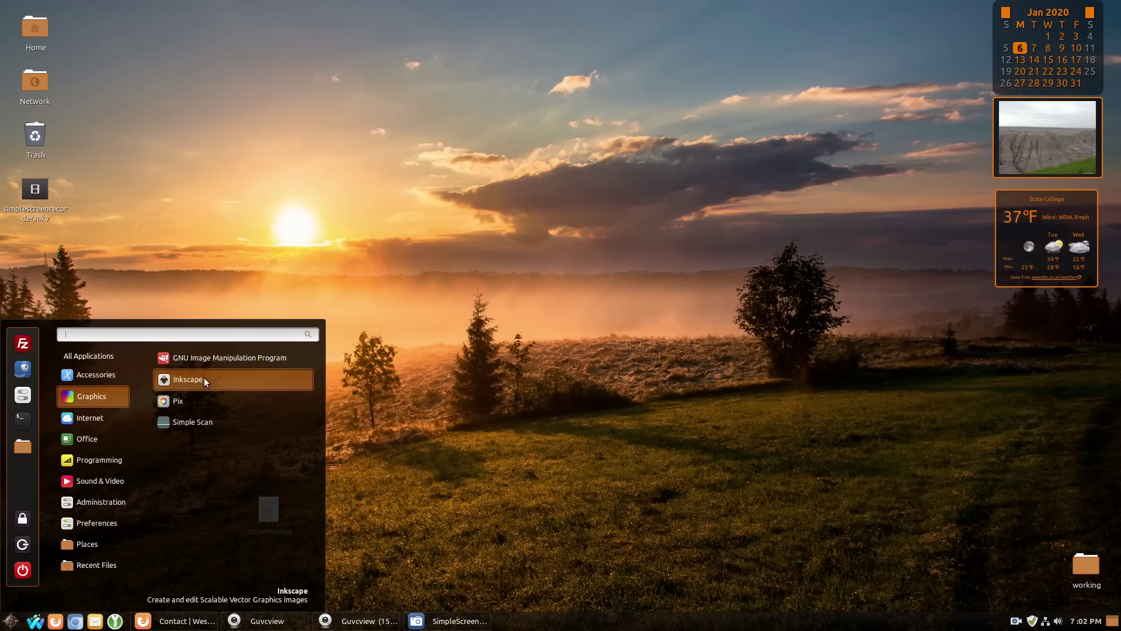
pyautogui.moveTo(104, 417)
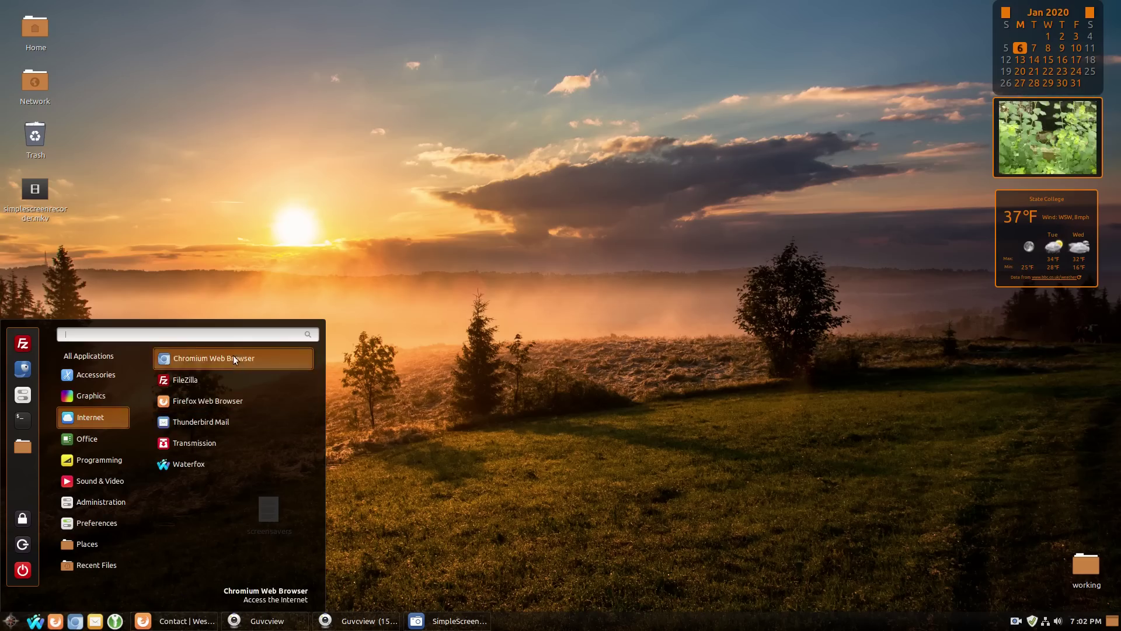
pyautogui.moveTo(114, 437)
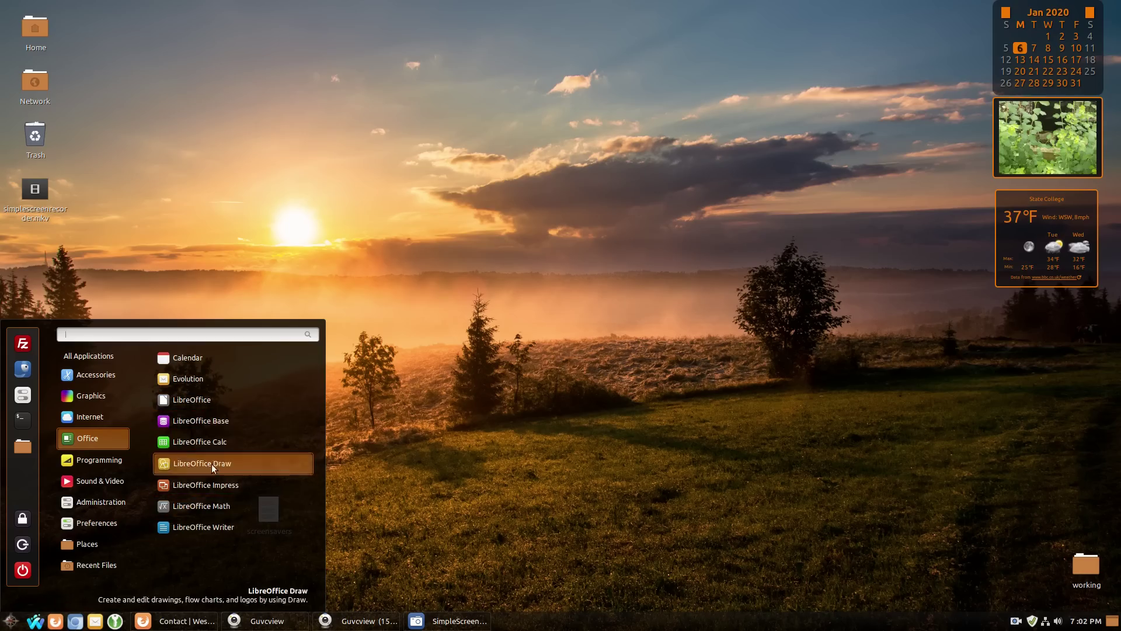
pyautogui.click(205, 524)
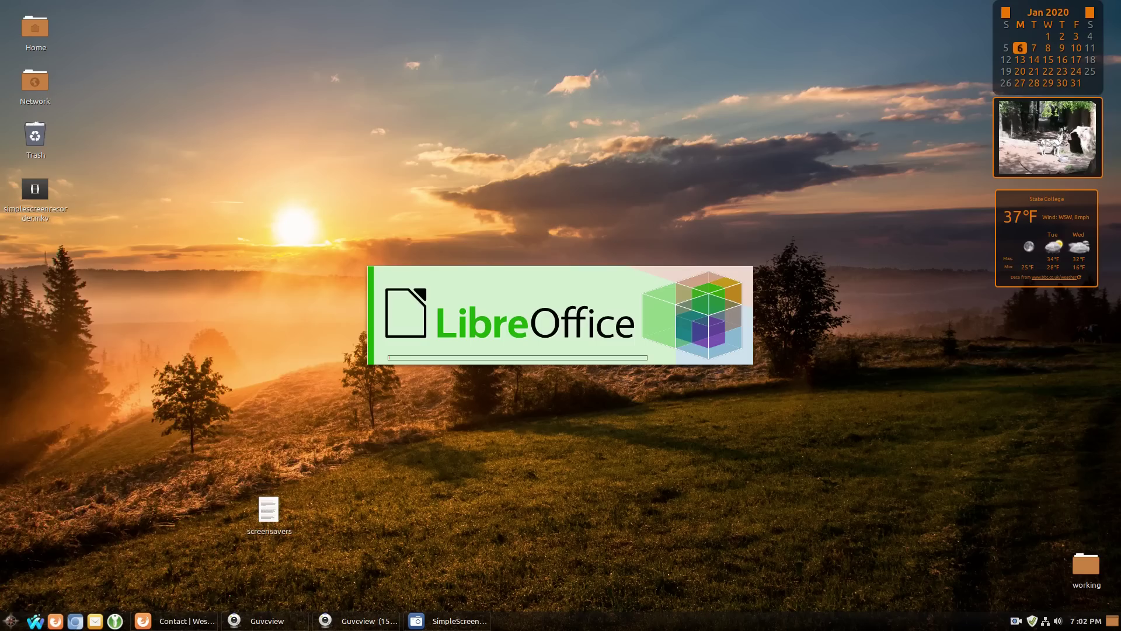
pyautogui.click(10, 621)
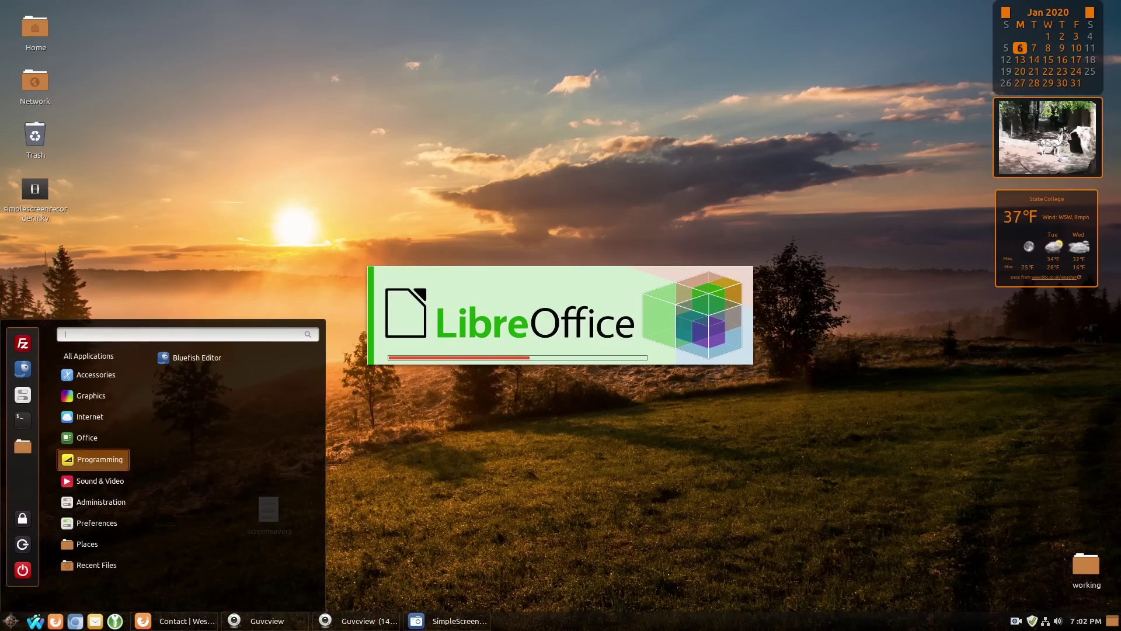
# - Browse the applications menu, then dismiss it to return to Writer
pyautogui.moveTo(103, 486)
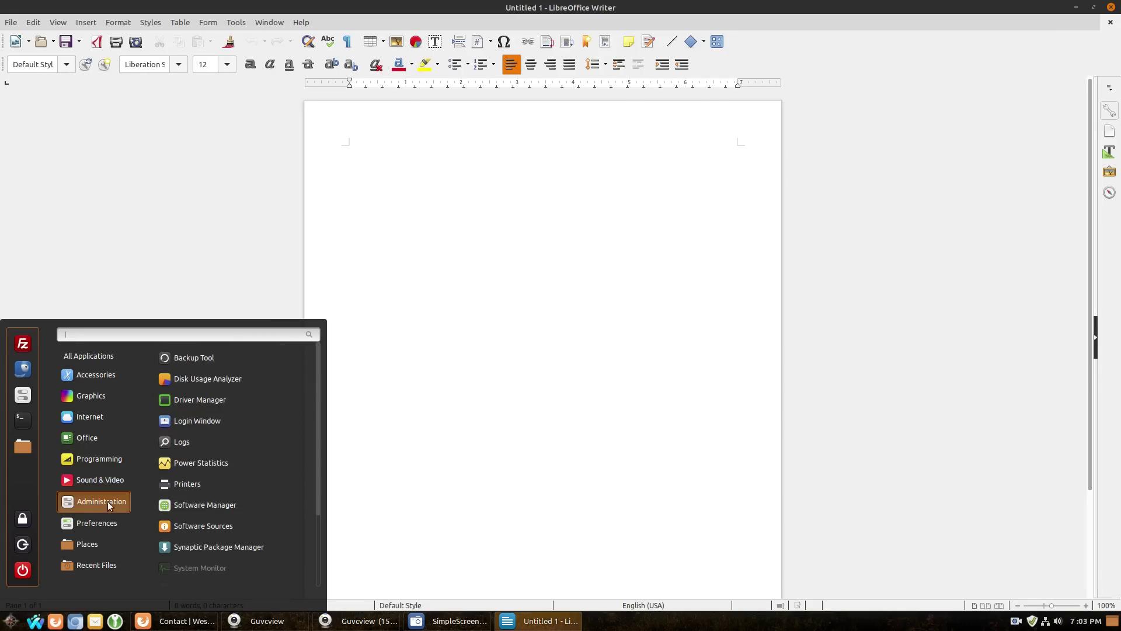
pyautogui.scroll(-3, 225, 438)
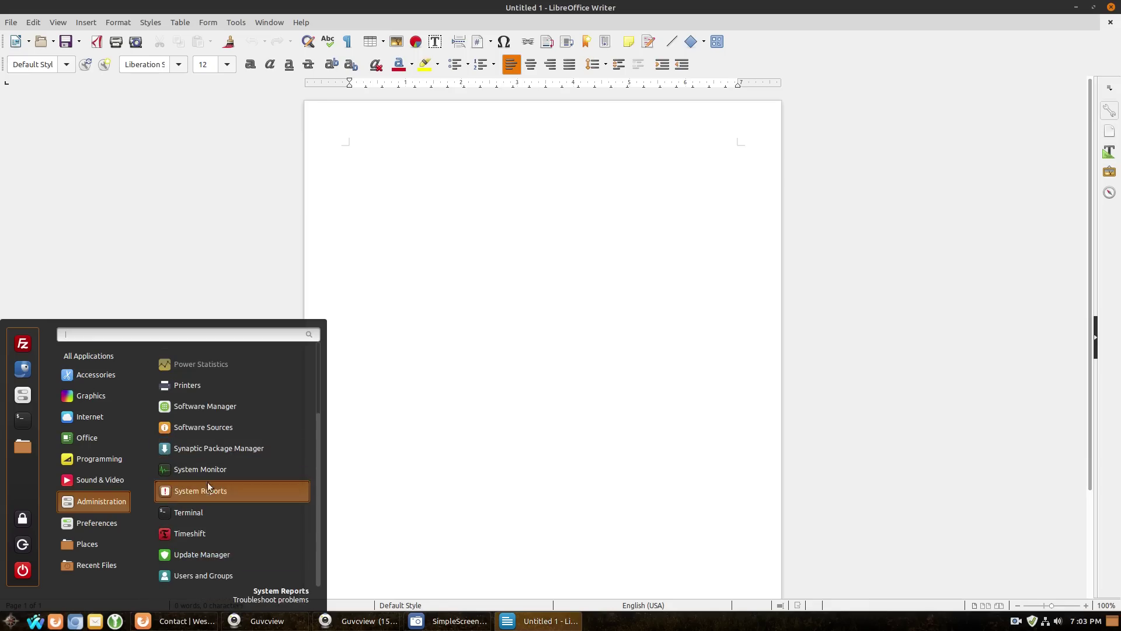
pyautogui.moveTo(89, 524)
pyautogui.scroll(-3, 178, 502)
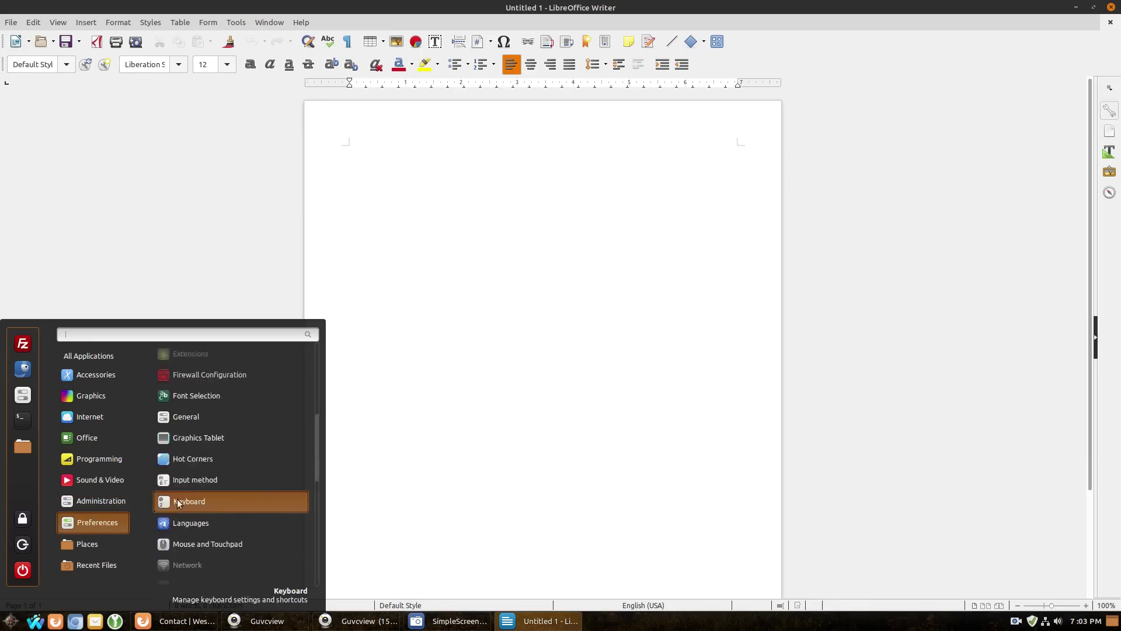
pyautogui.click(305, 39)
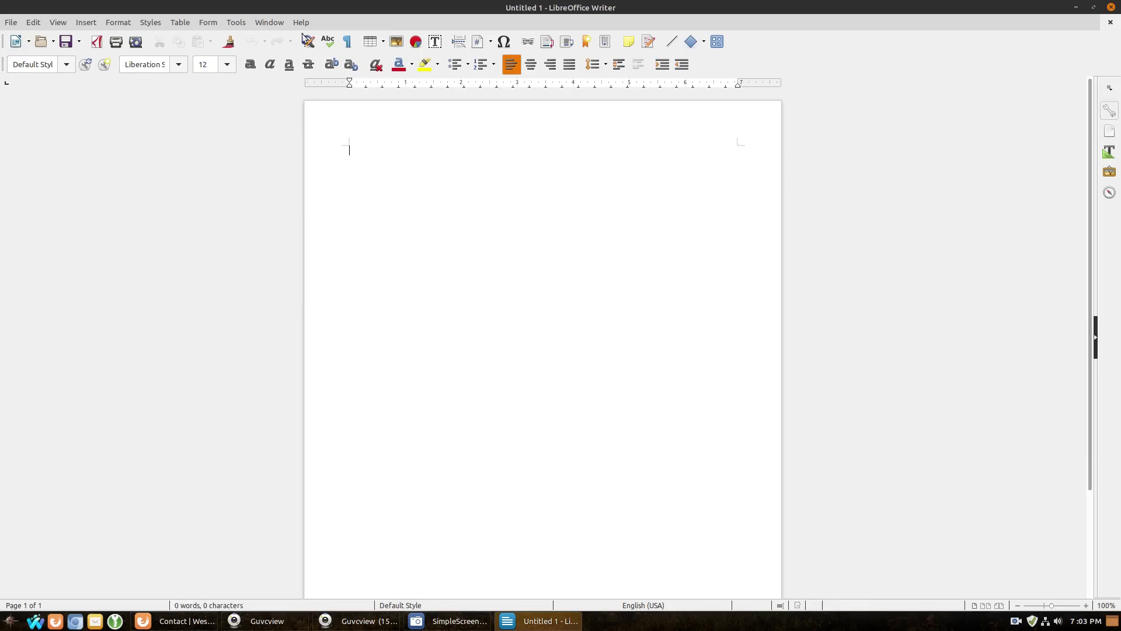
# - Confirm LibreOffice version 6.0.7.3 in Help > About, then close Writer
pyautogui.click(303, 23)
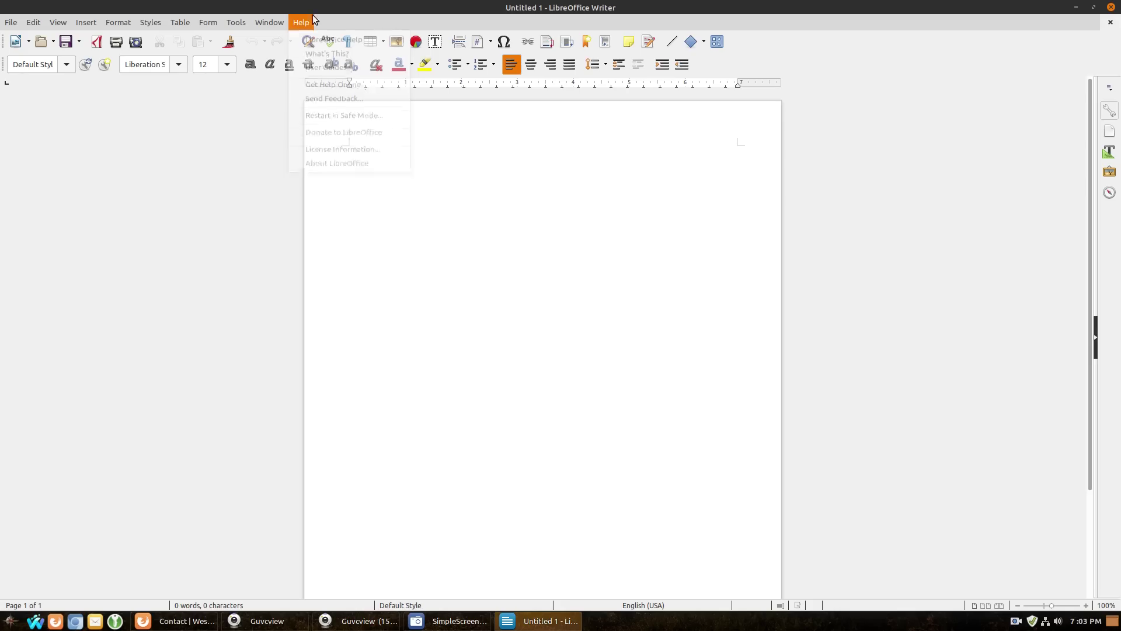
pyautogui.click(341, 173)
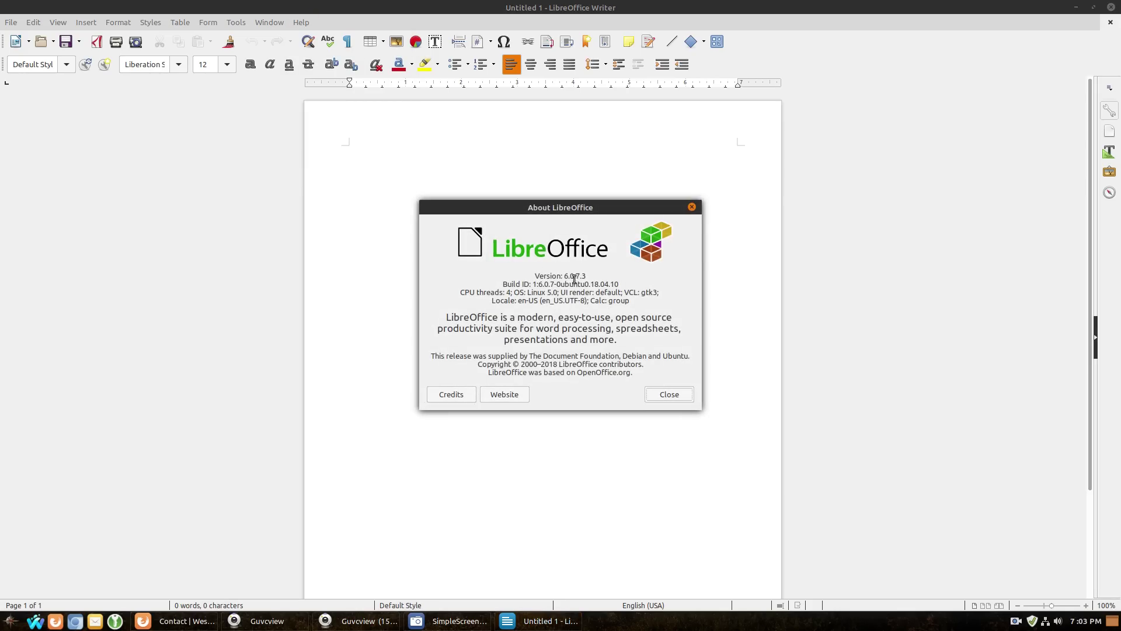
pyautogui.click(692, 207)
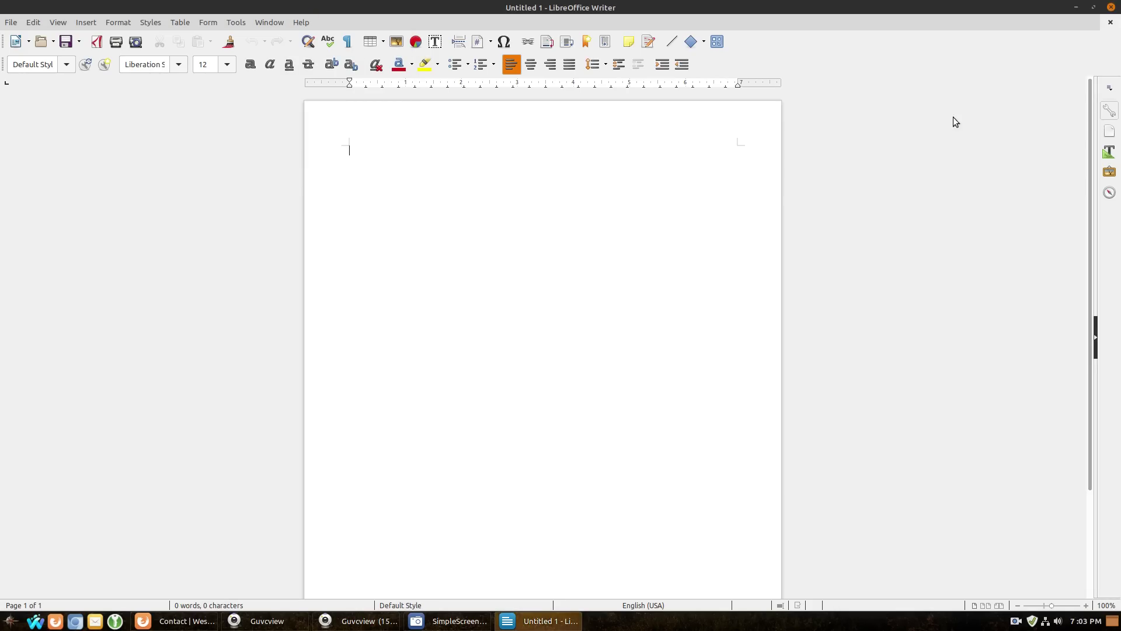
pyautogui.click(1112, 7)
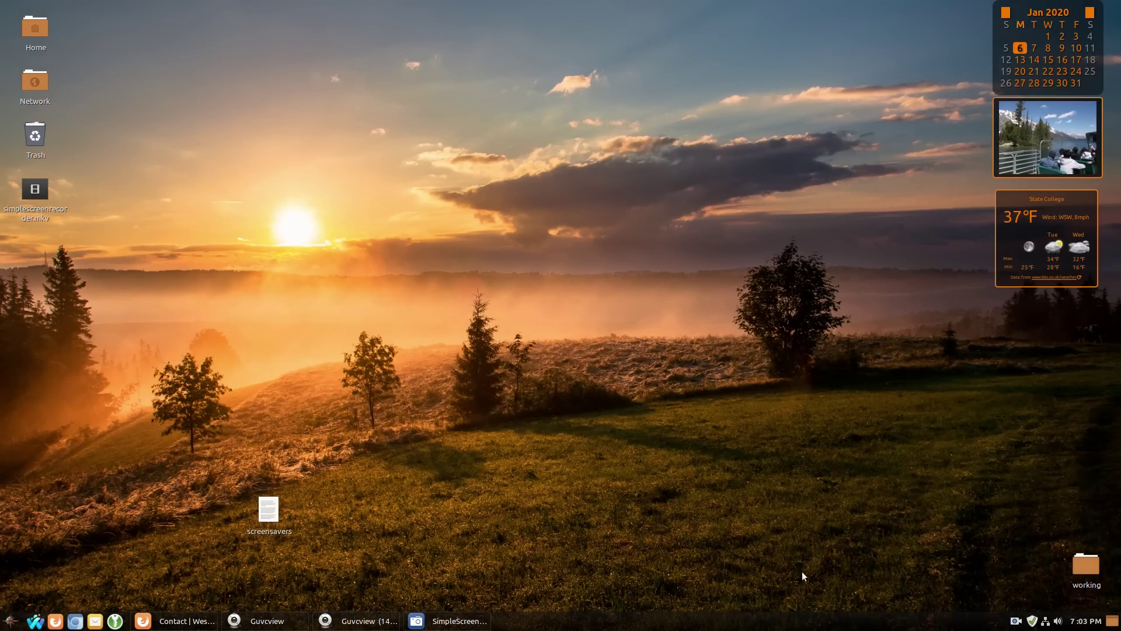
# - Open System Settings from the menu favourites, go to Themes, and move the window up-left
pyautogui.click(11, 622)
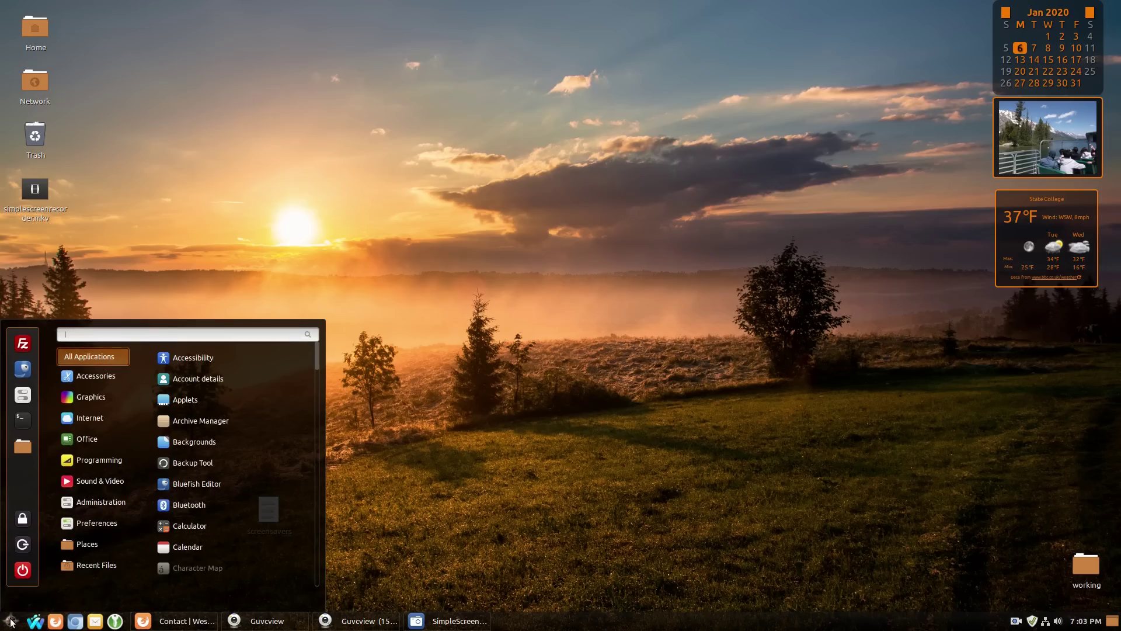
pyautogui.click(9, 395)
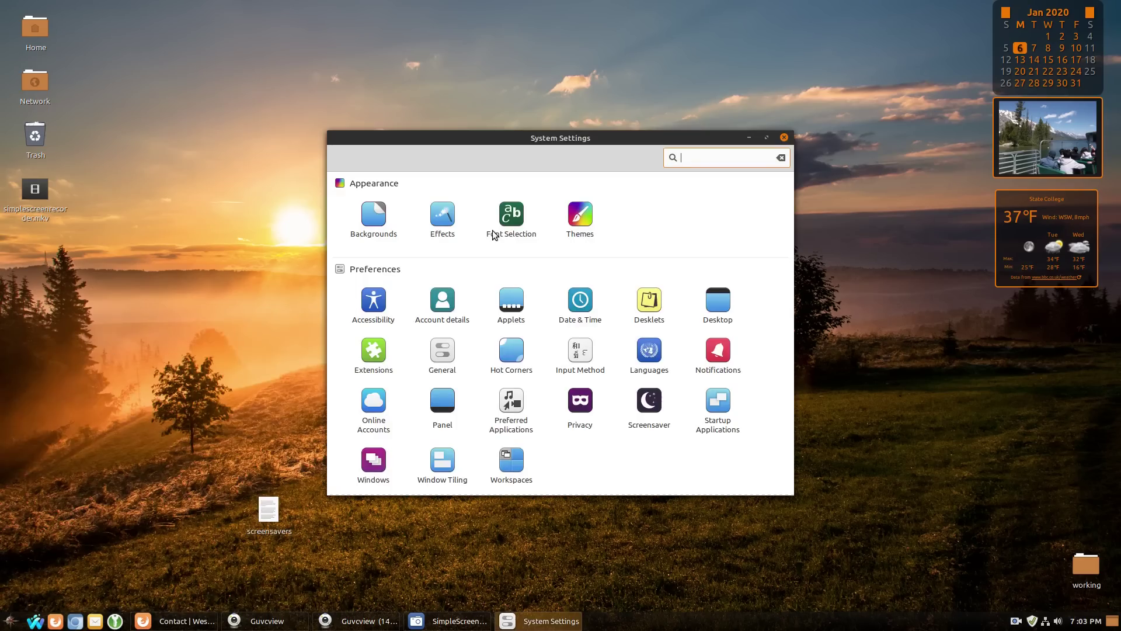
pyautogui.click(578, 215)
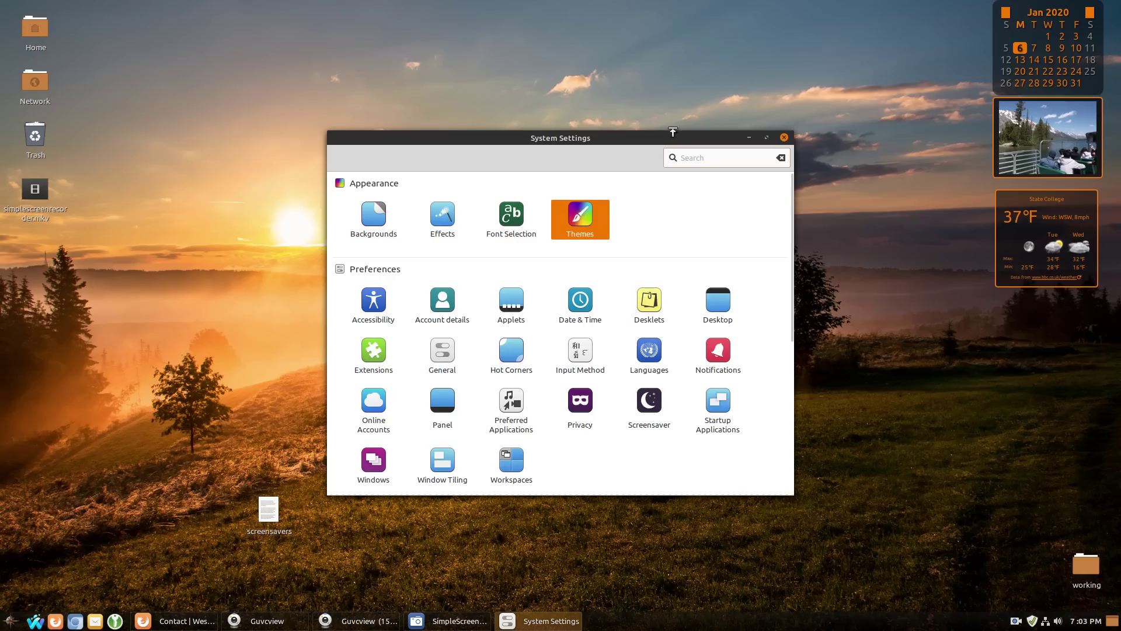
pyautogui.moveTo(608, 139); pyautogui.dragTo(488, 70)
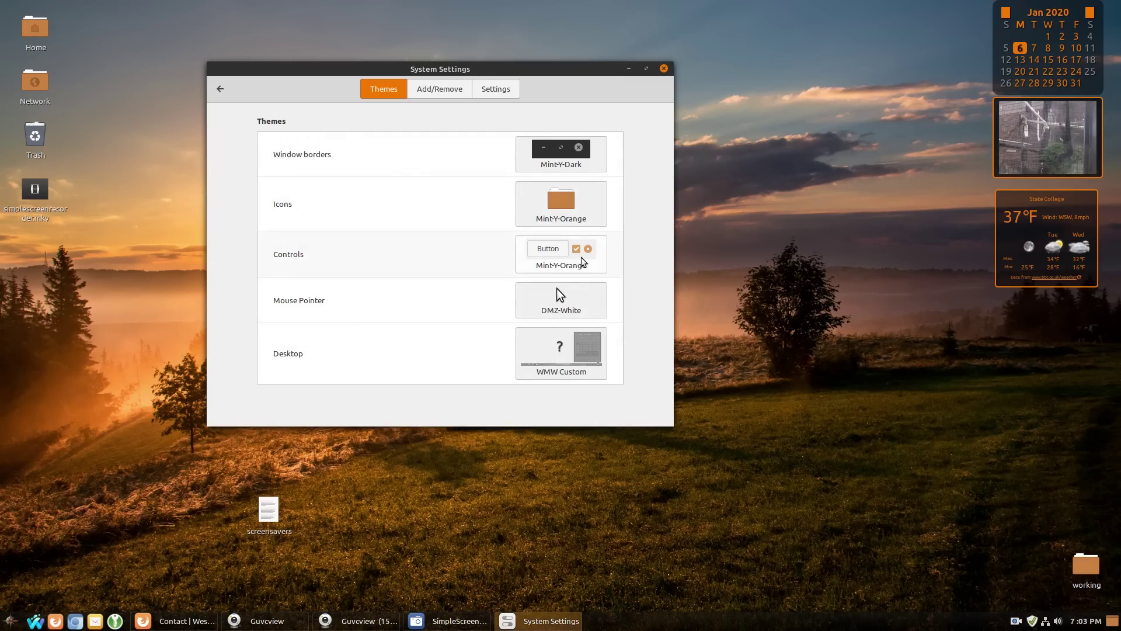
# - Keep Mint-Y-Orange controls and apply WMW Custom as the desktop theme
pyautogui.click(548, 268)
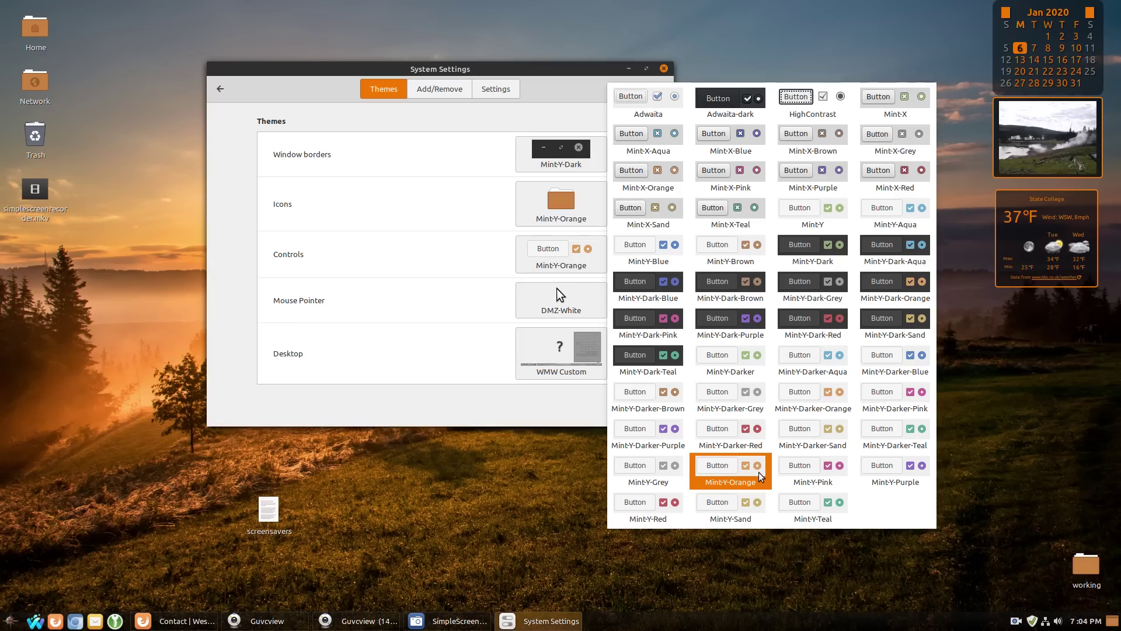
pyautogui.click(489, 416)
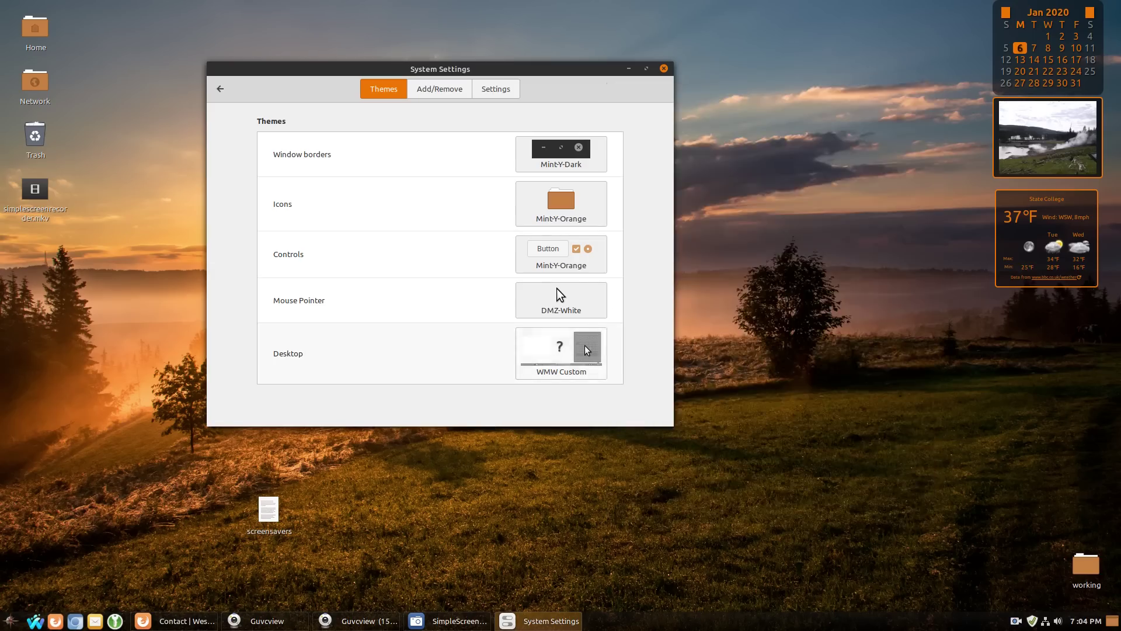
pyautogui.click(588, 350)
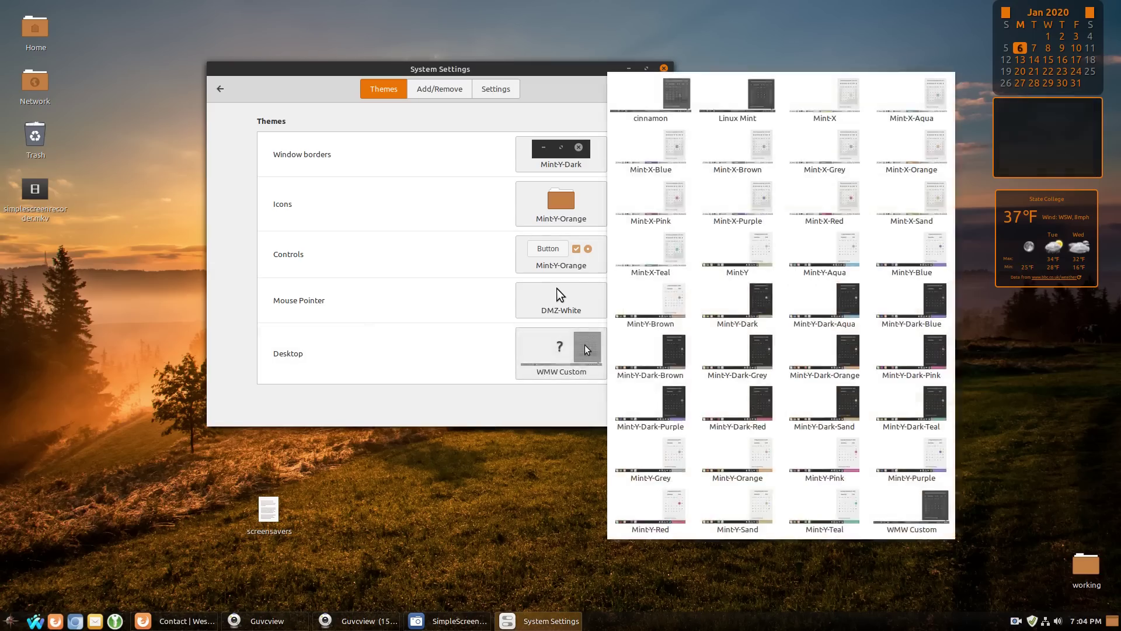
pyautogui.click(902, 523)
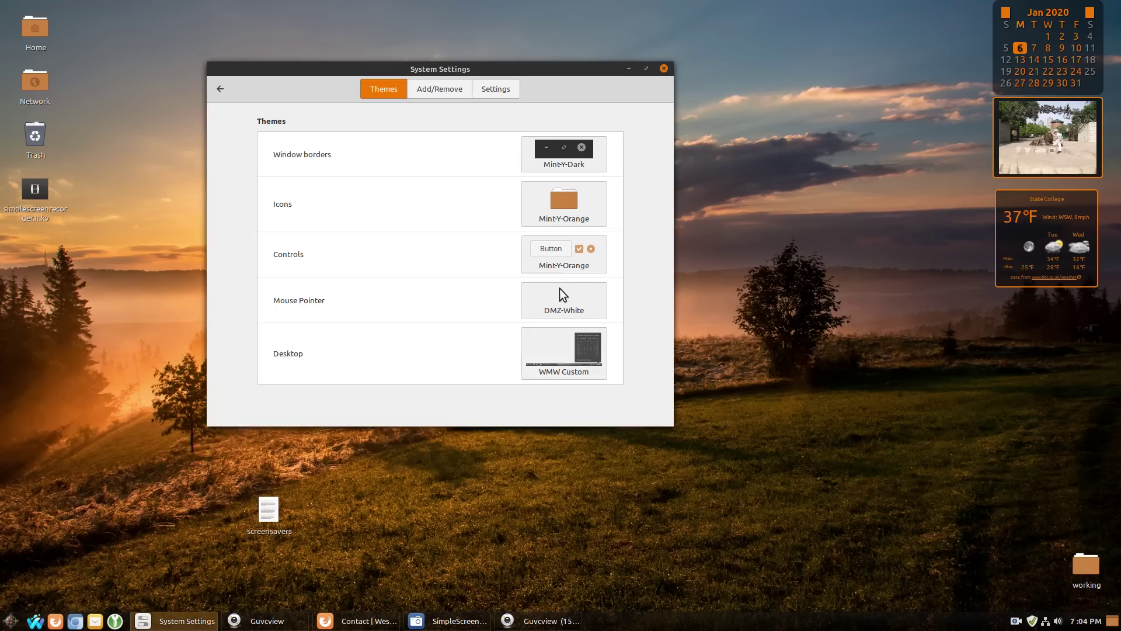
pyautogui.click(11, 620)
pyautogui.moveTo(97, 480)
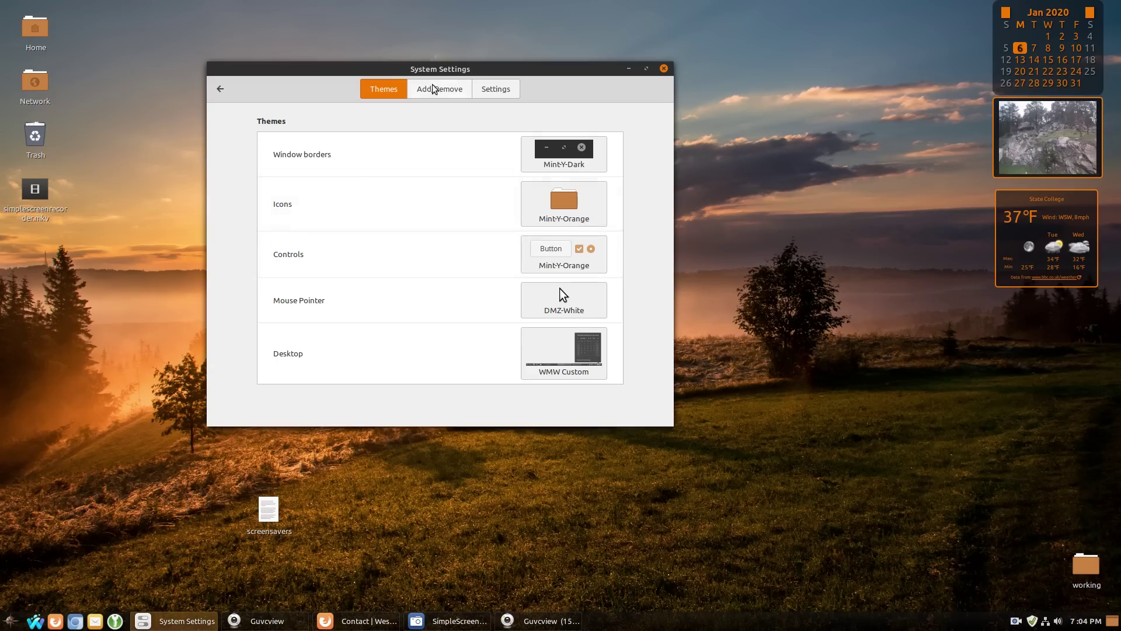
# - Move the System Settings window to the right and close it
pyautogui.moveTo(503, 69); pyautogui.dragTo(654, 62)
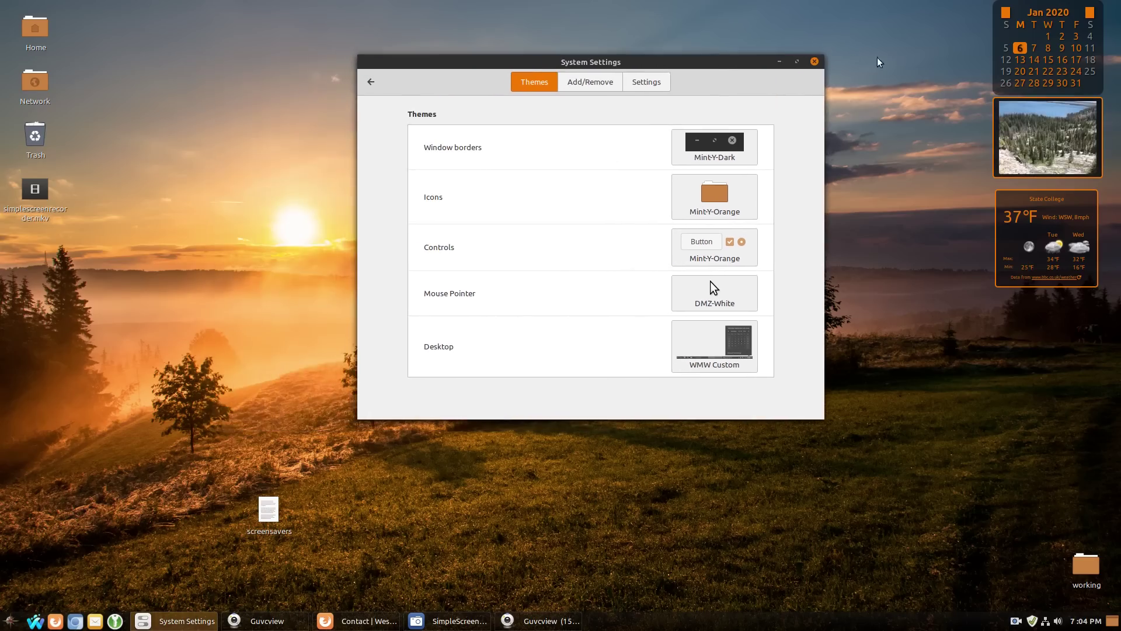
pyautogui.click(816, 60)
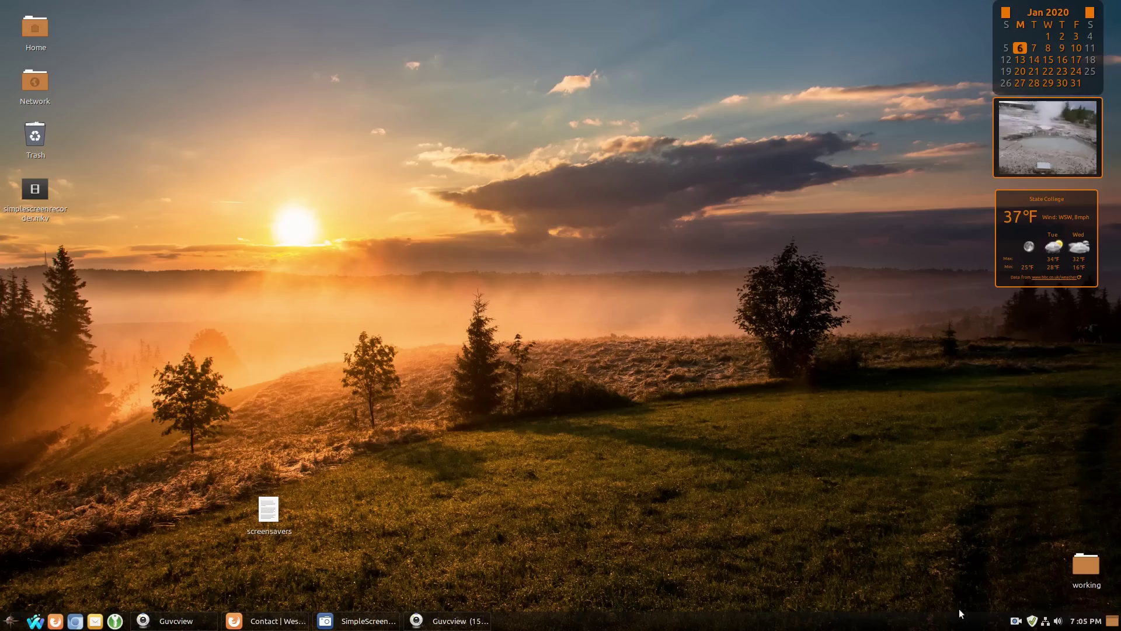
pyautogui.click(1085, 621)
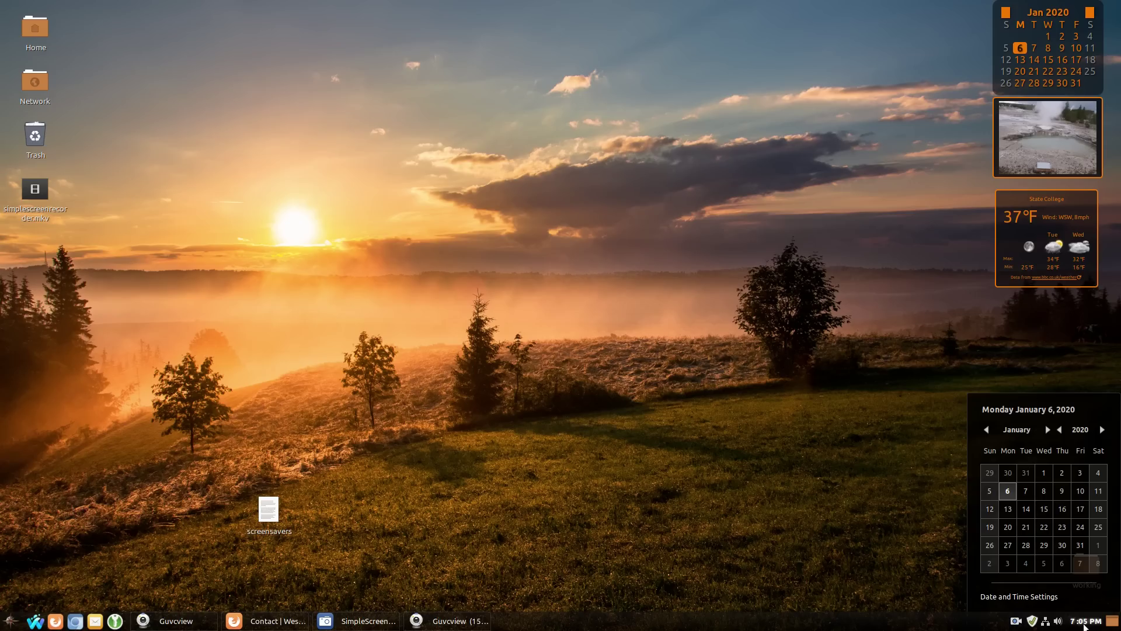
pyautogui.click(1084, 624)
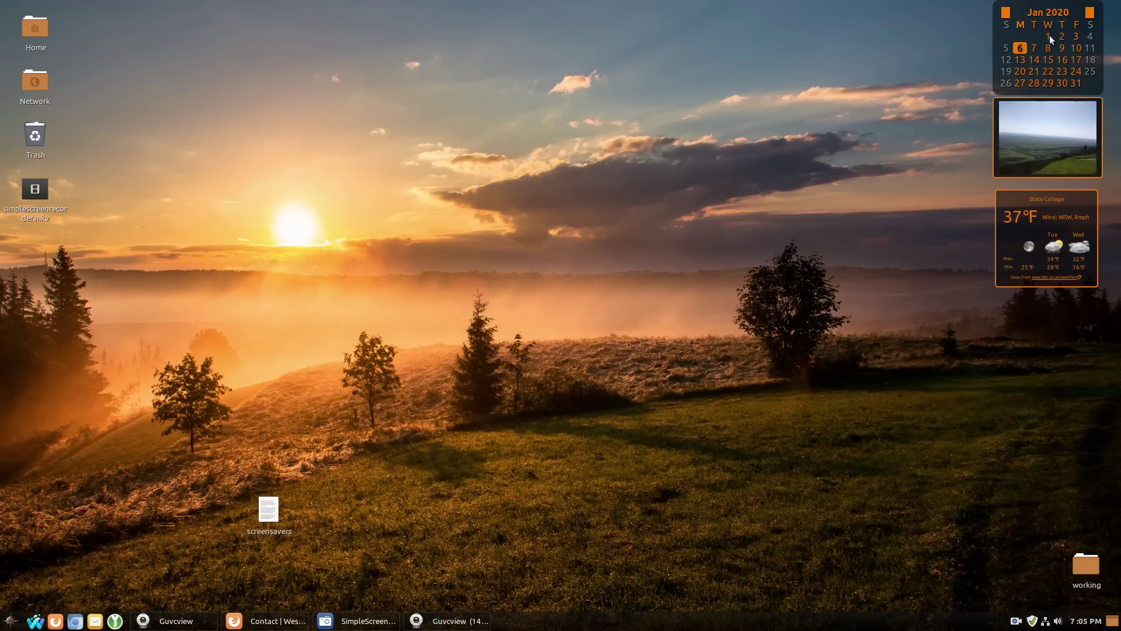